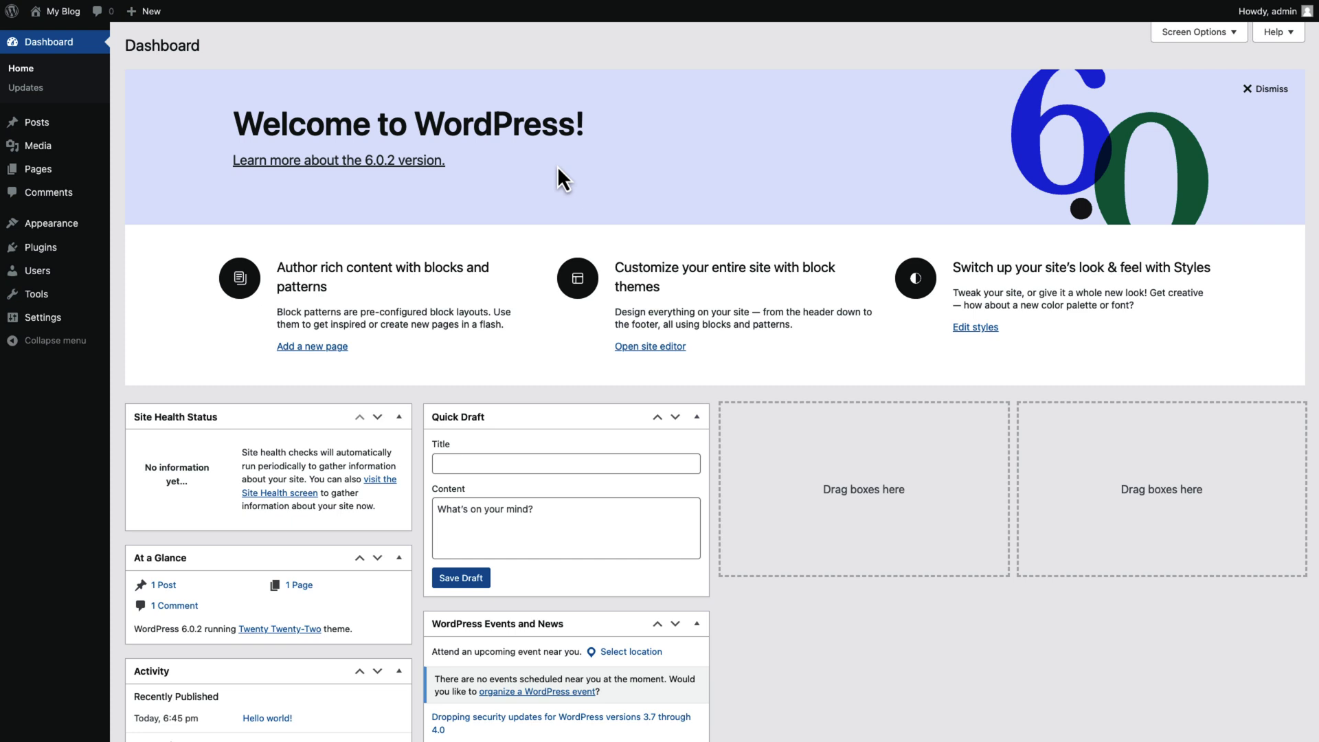
Search the plugin directory for "wp mail", and install and activate WP Mail SMTP by WPForms
{"action": "mouse_move", "coordinate": [64, 253]}
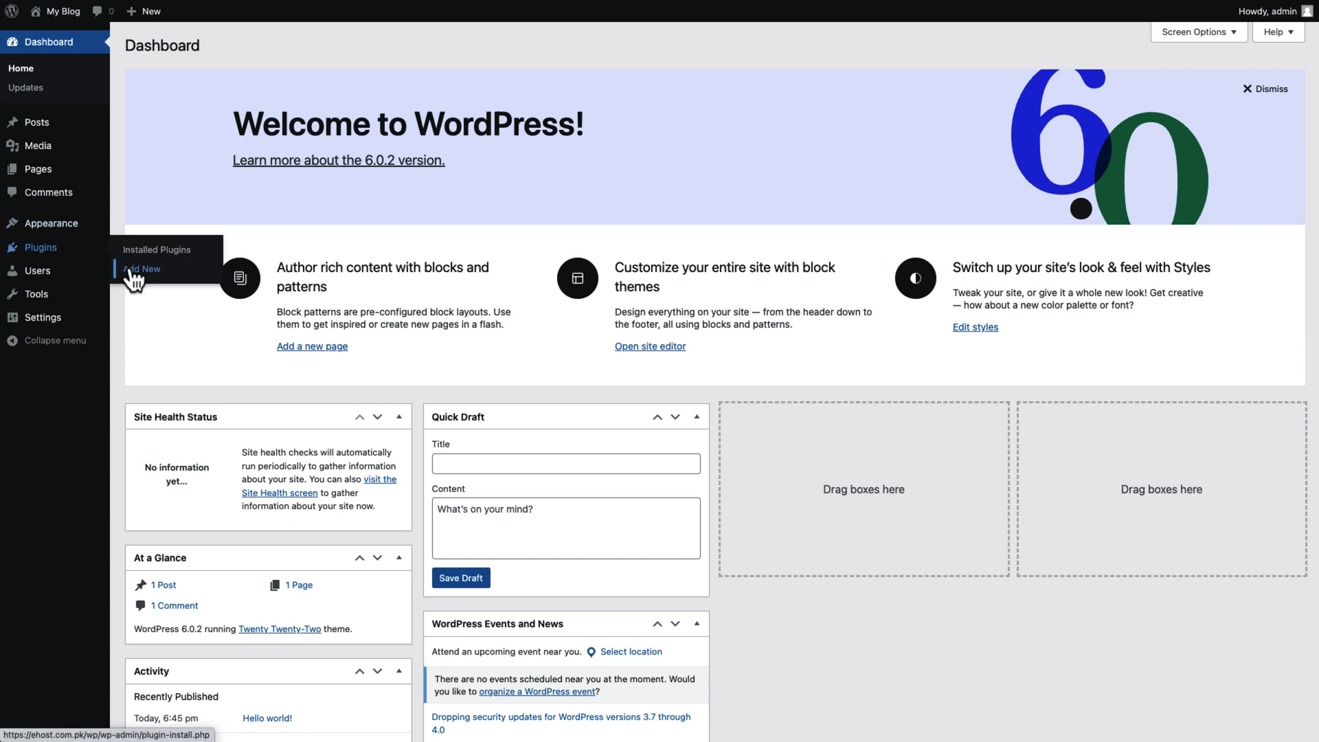
{"action": "left_click", "coordinate": [130, 267]}
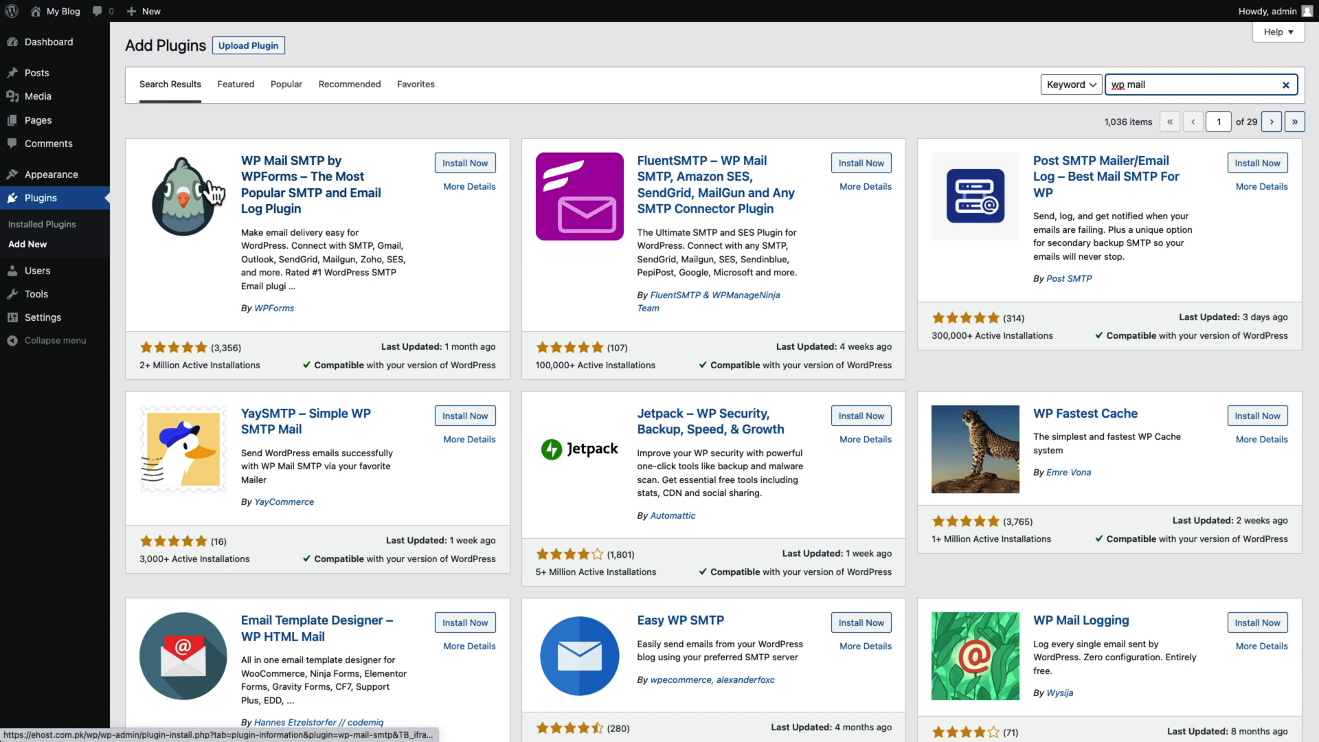
{"action": "left_click", "coordinate": [457, 171]}
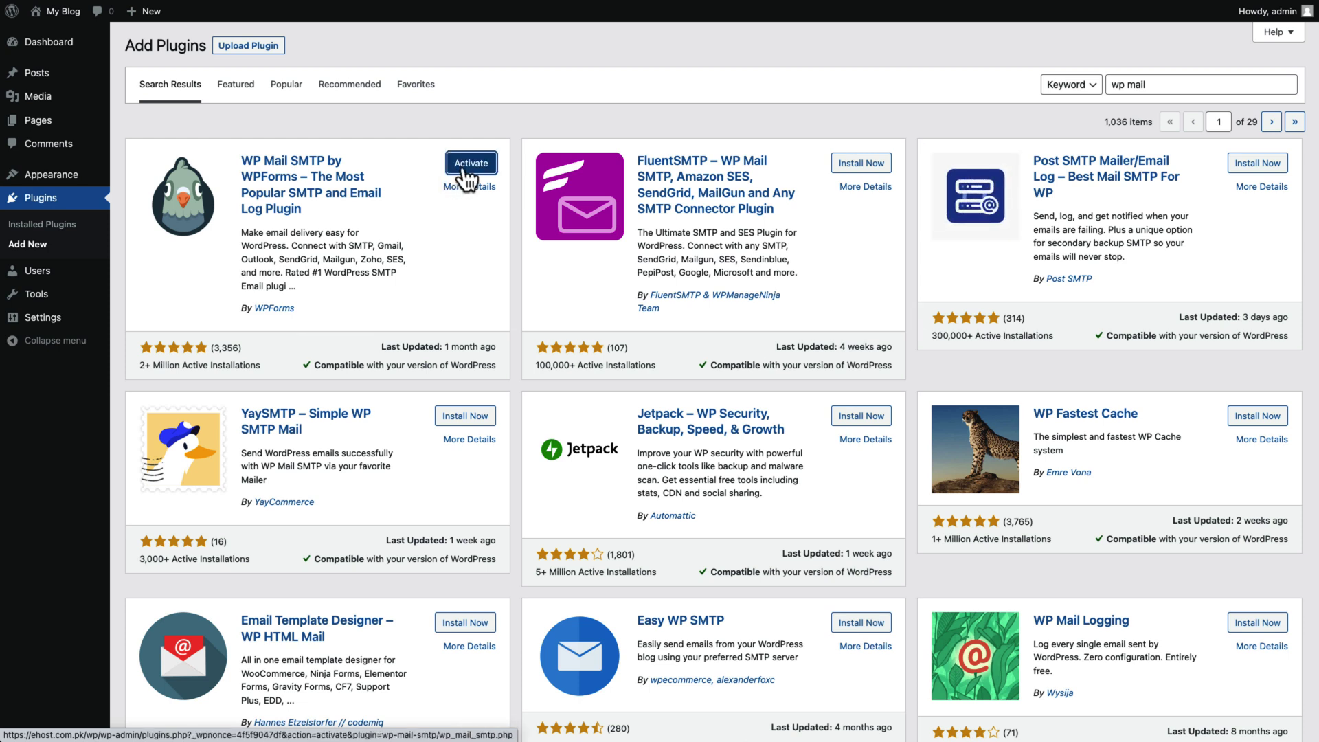
{"action": "left_click", "coordinate": [464, 176]}
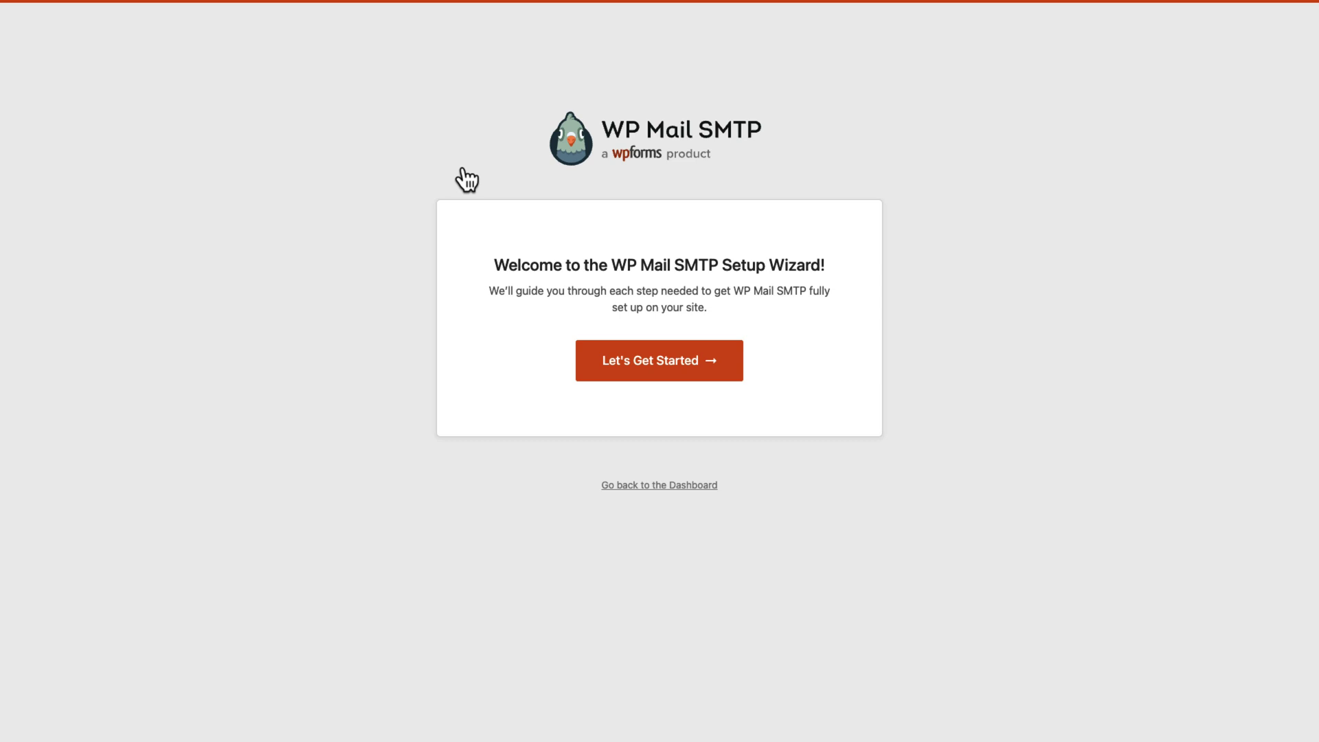
Start the WP Mail SMTP setup wizard and save Other SMTP as the mailer
{"action": "left_click", "coordinate": [643, 362]}
{"action": "scroll", "coordinate": [710, 374], "scroll_direction": "down", "scroll_amount": 3}
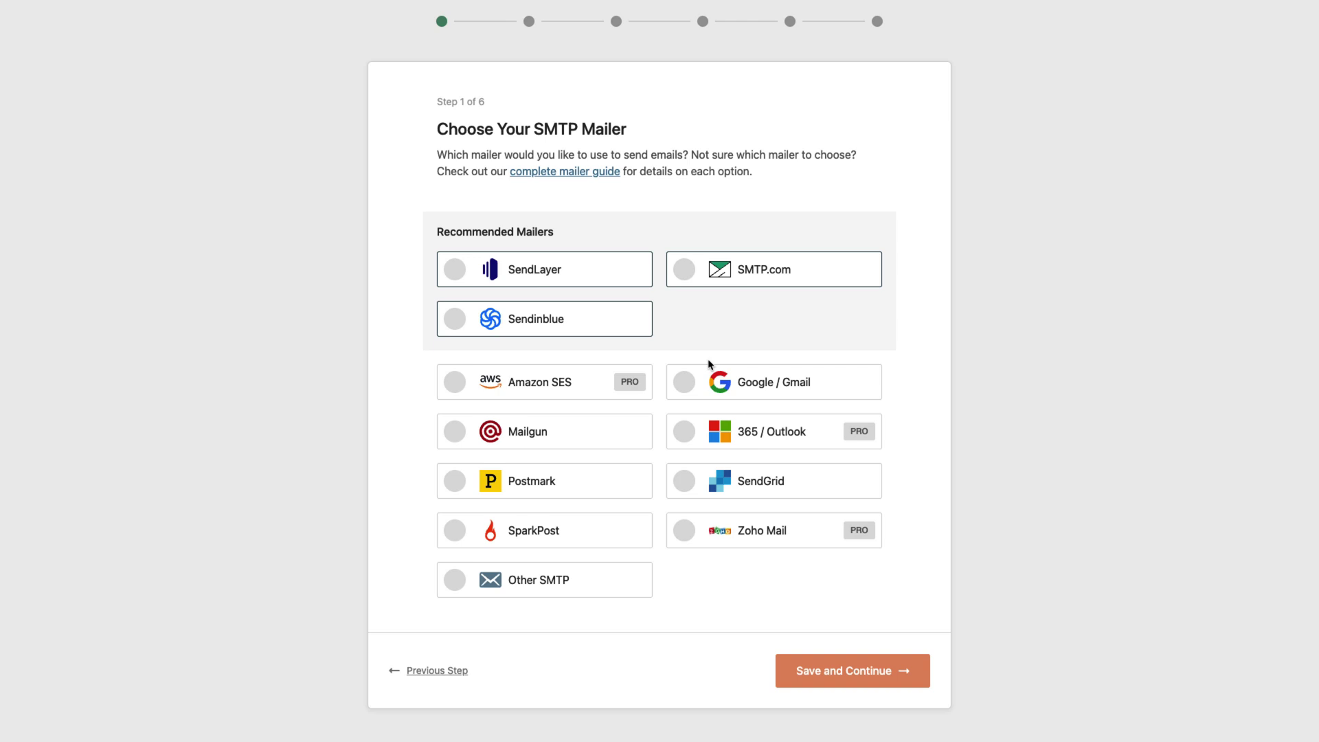
{"action": "left_click", "coordinate": [554, 579]}
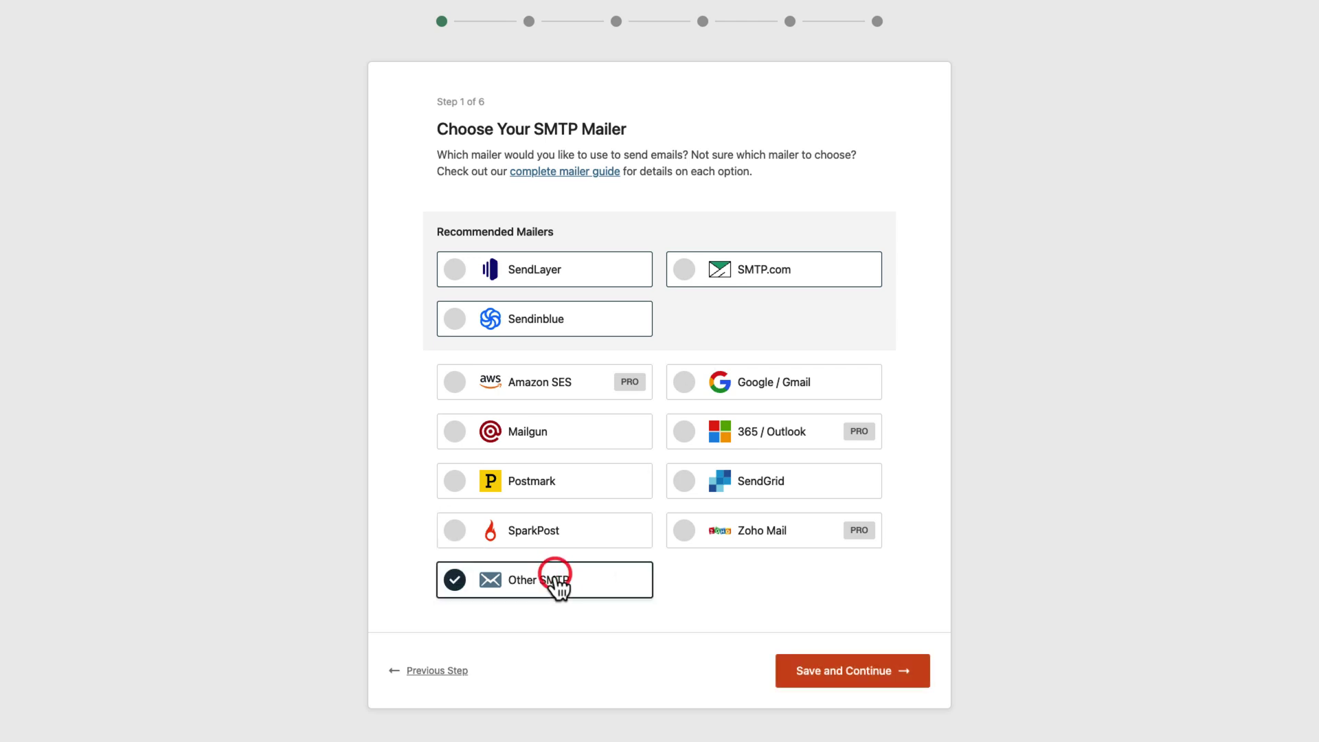
{"action": "left_click", "coordinate": [867, 671]}
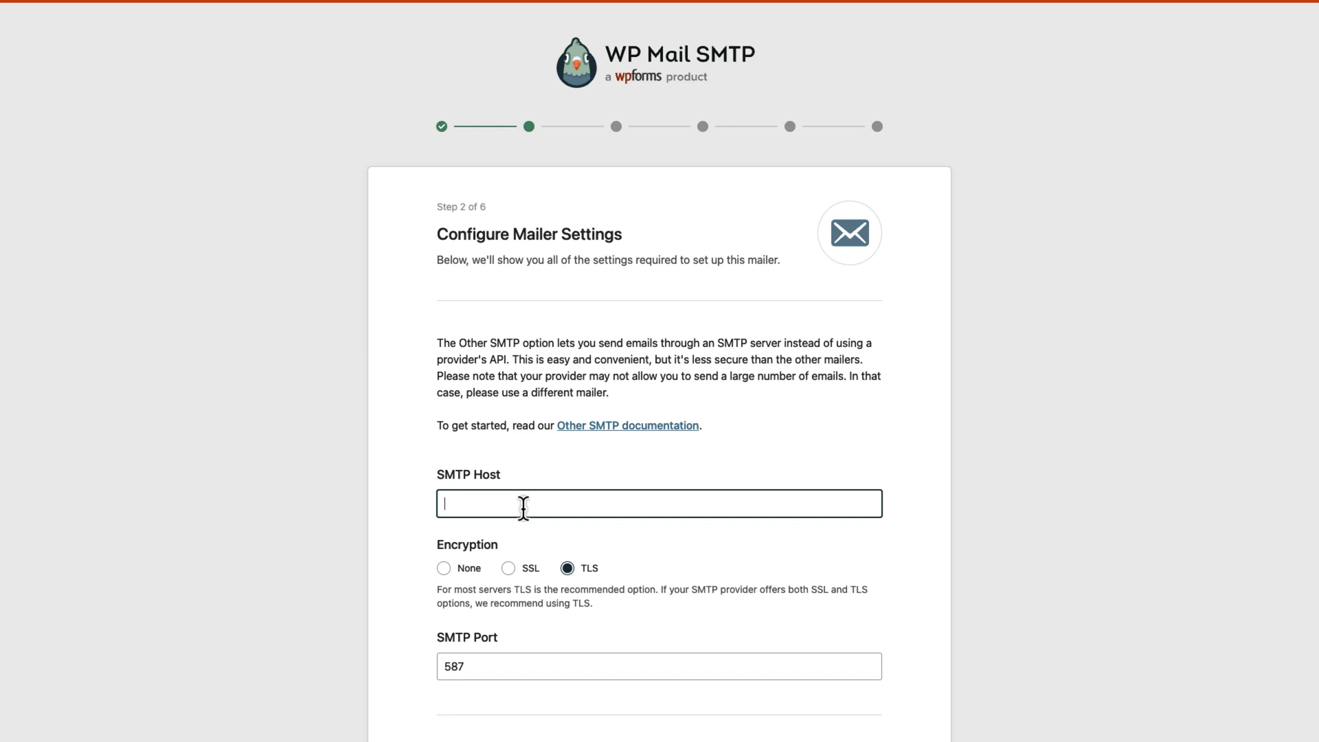
Set the SMTP host to localhost and the encryption to TLS in the mailer settings
{"action": "type", "text": "localhost"}
{"action": "scroll", "coordinate": [589, 518], "scroll_direction": "down", "scroll_amount": 3}
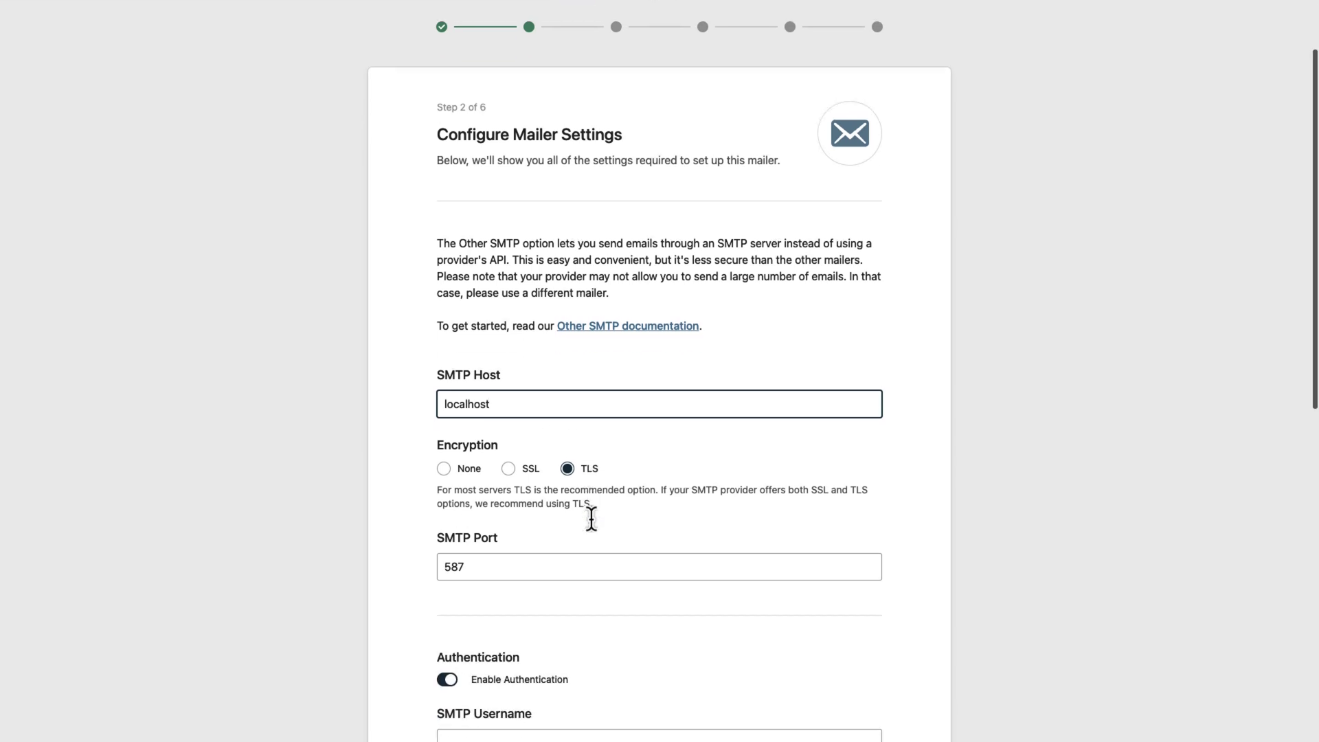
{"action": "left_click", "coordinate": [469, 467]}
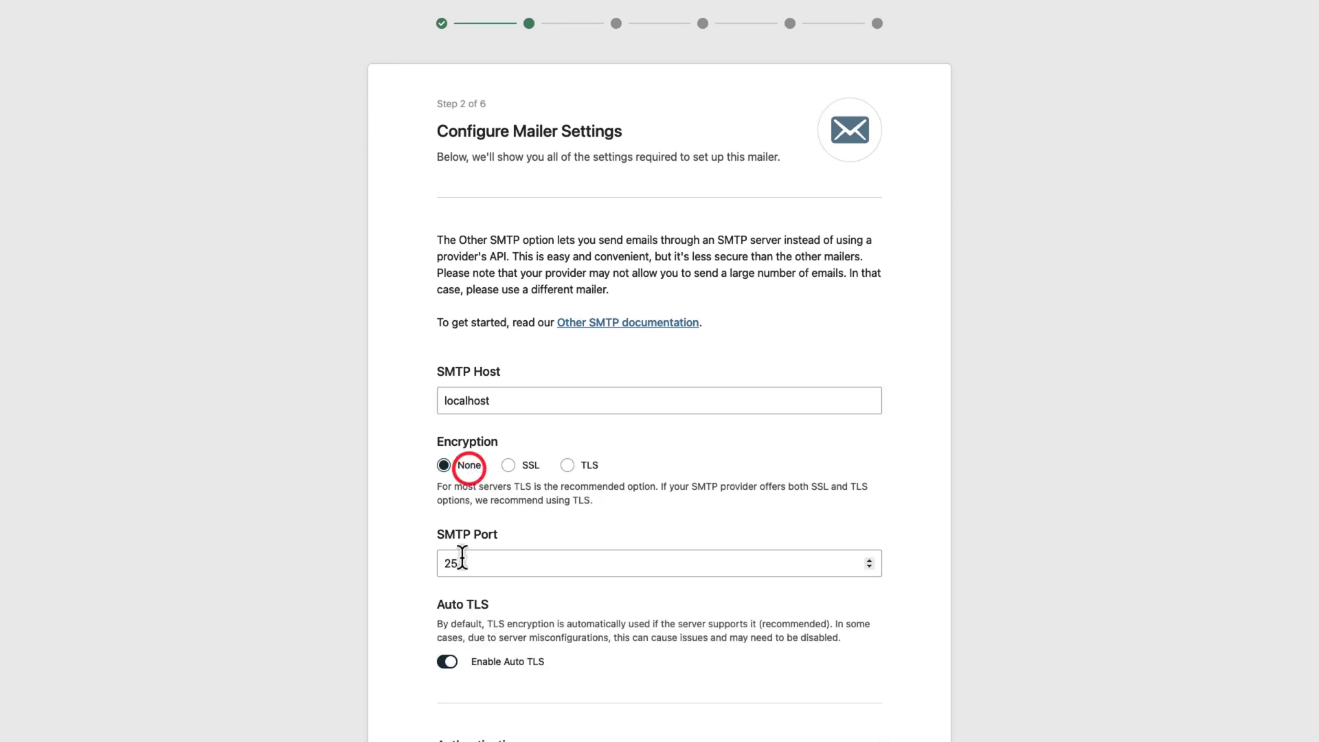
{"action": "left_click", "coordinate": [507, 465]}
{"action": "left_click", "coordinate": [567, 465]}
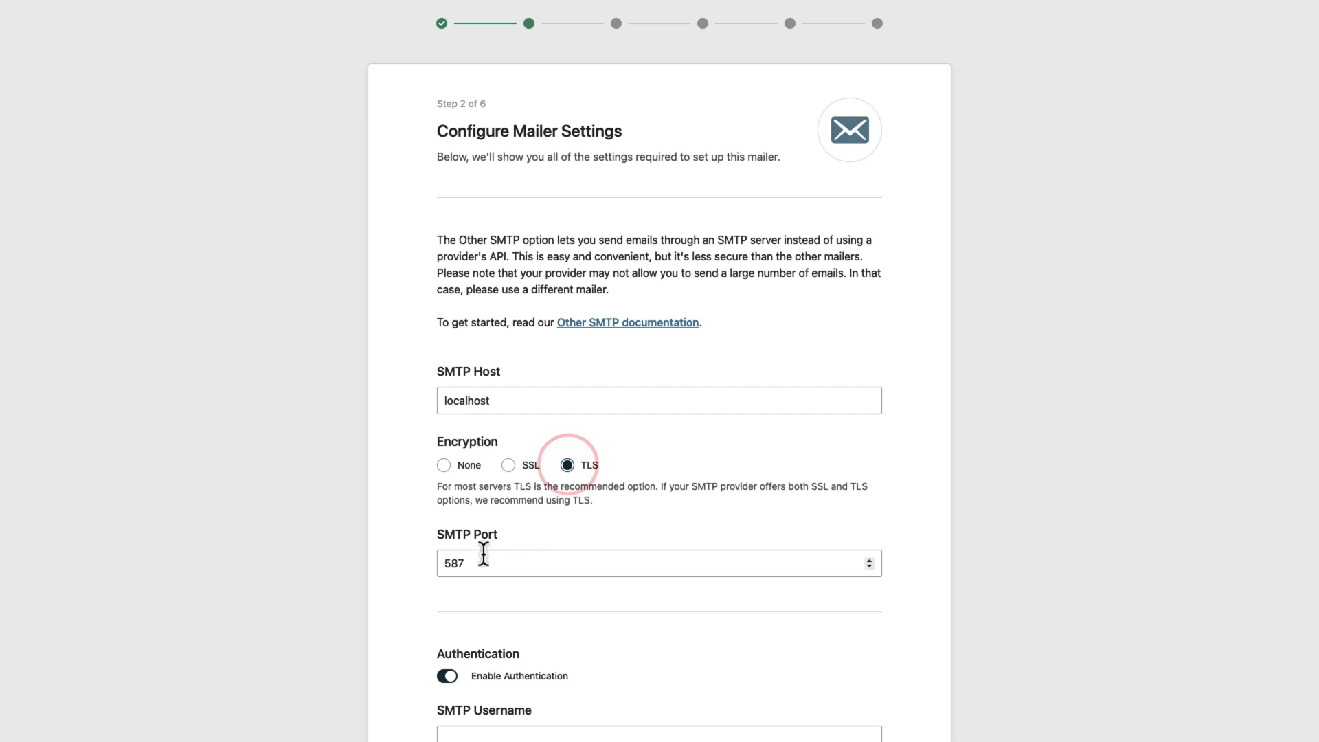
{"action": "scroll", "coordinate": [479, 564], "scroll_direction": "down", "scroll_amount": 3}
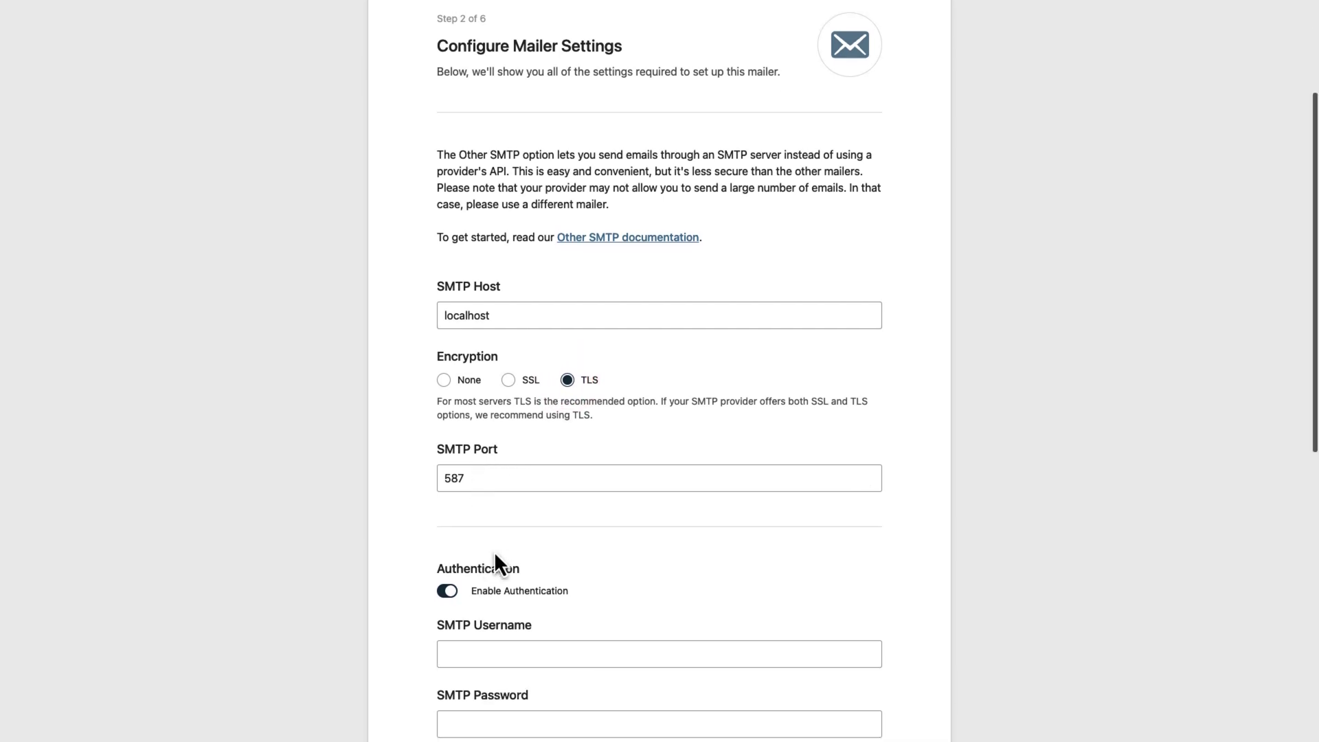
{"action": "scroll", "coordinate": [509, 570], "scroll_direction": "down", "scroll_amount": 2}
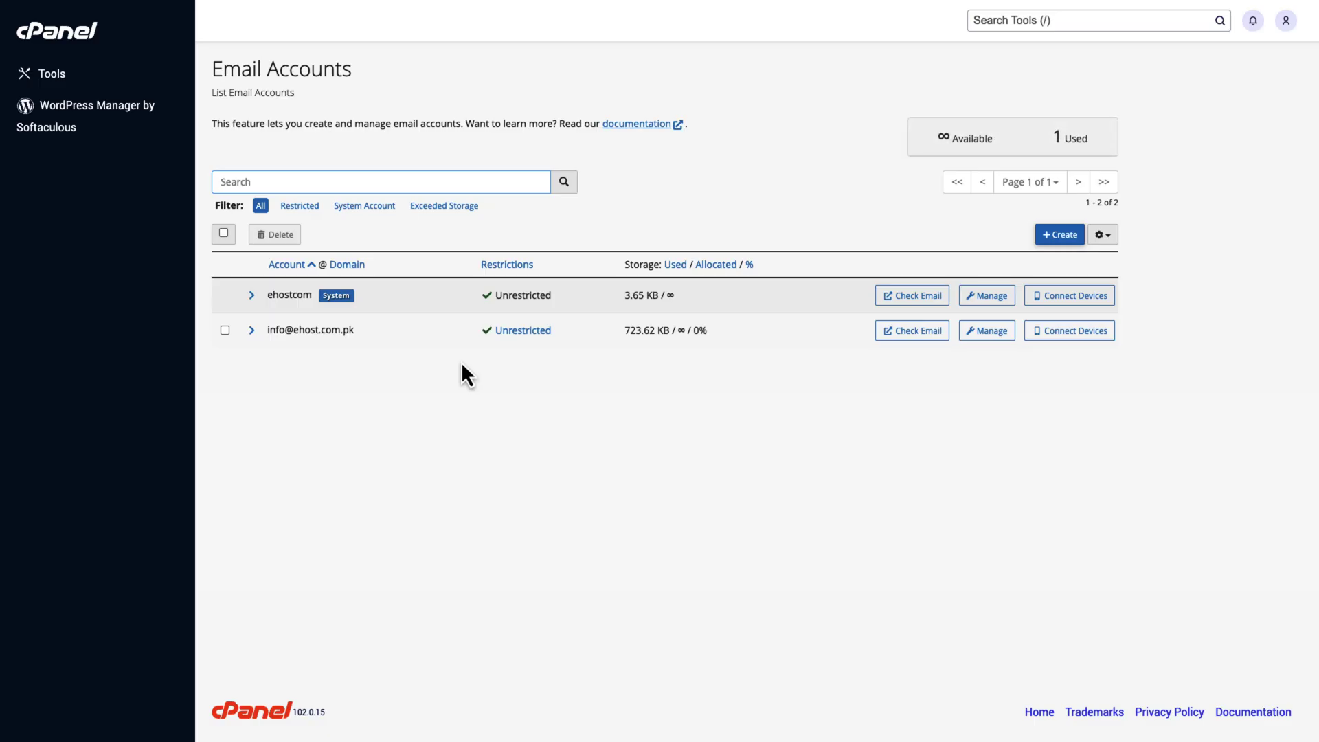
Switch to cPanel and create an email account with username noreply and a generated password
{"action": "left_click", "coordinate": [1058, 235]}
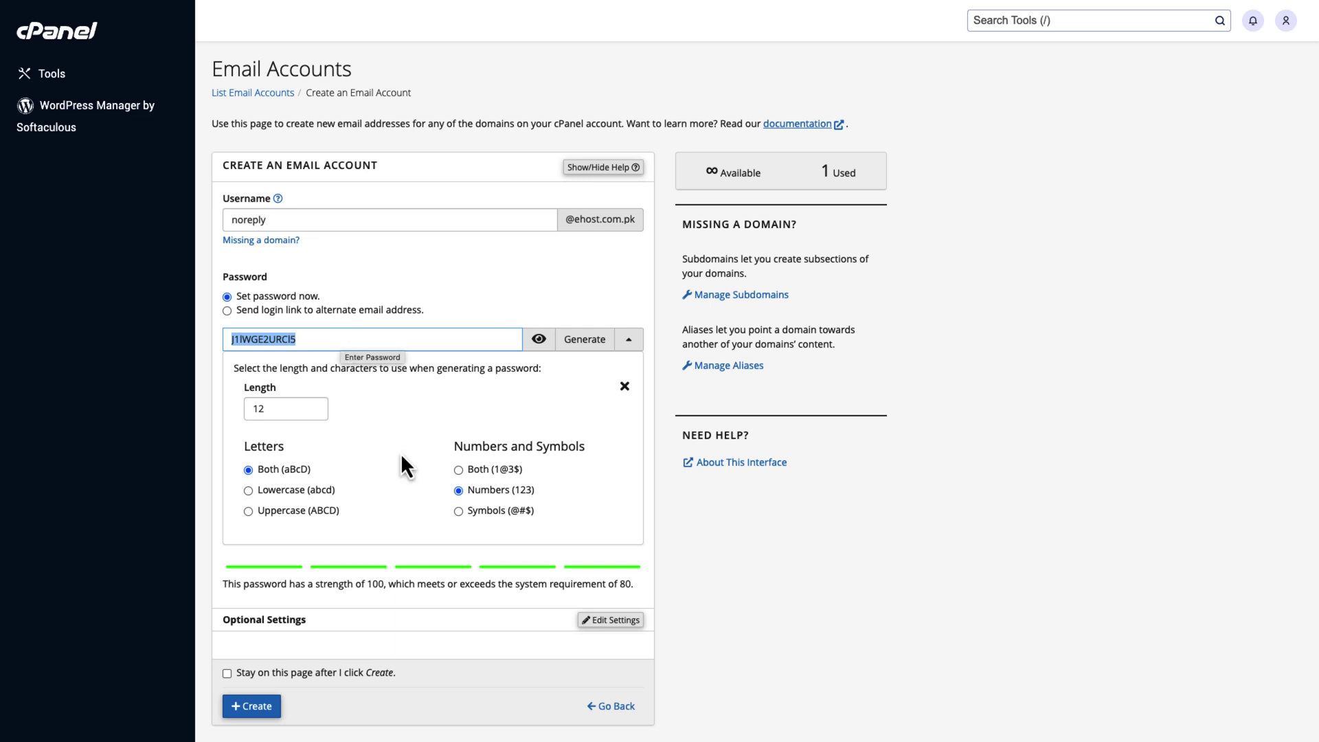
{"action": "left_click", "coordinate": [251, 711]}
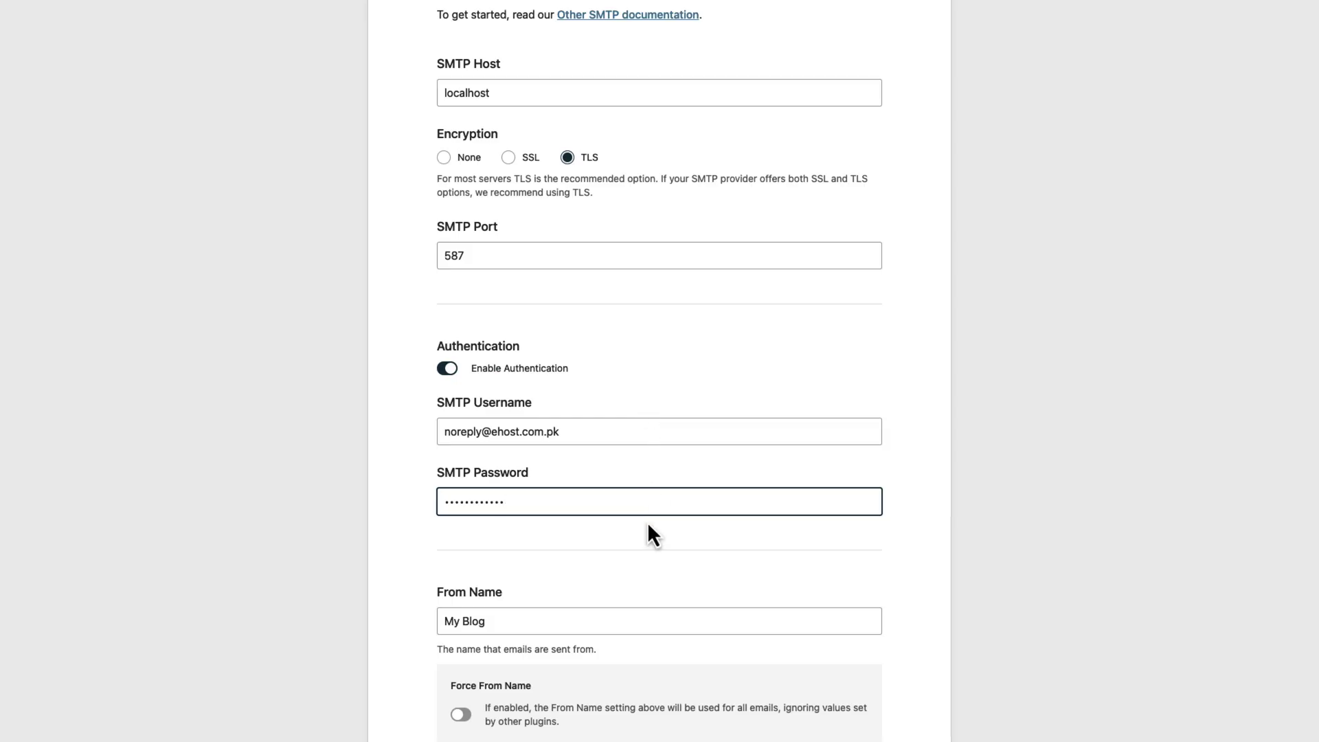
Return to the WP Mail SMTP wizard and copy the SMTP username into the From Email field
{"action": "scroll", "coordinate": [653, 483], "scroll_direction": "down", "scroll_amount": 5}
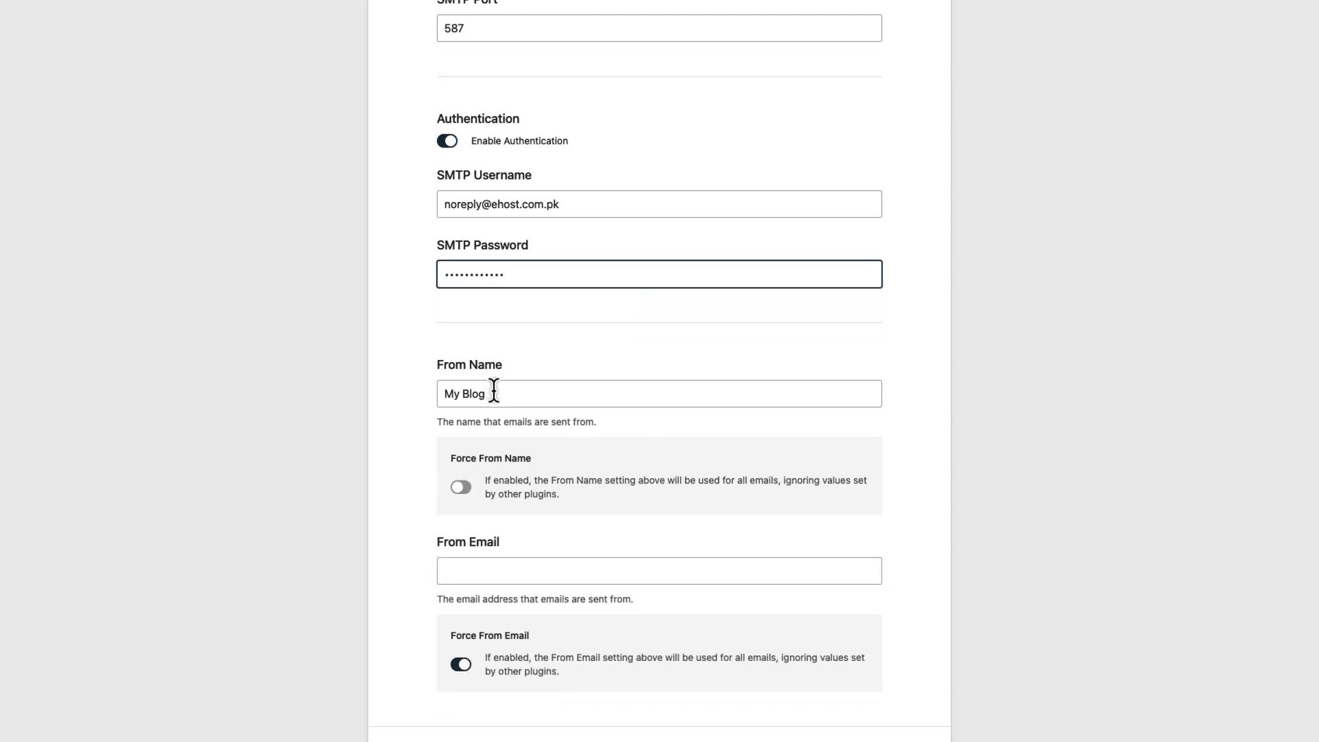
{"action": "triple_click", "coordinate": [600, 204]}
{"action": "key", "text": "ctrl+c"}
{"action": "left_click", "coordinate": [479, 579]}
{"action": "key", "text": "ctrl+v"}
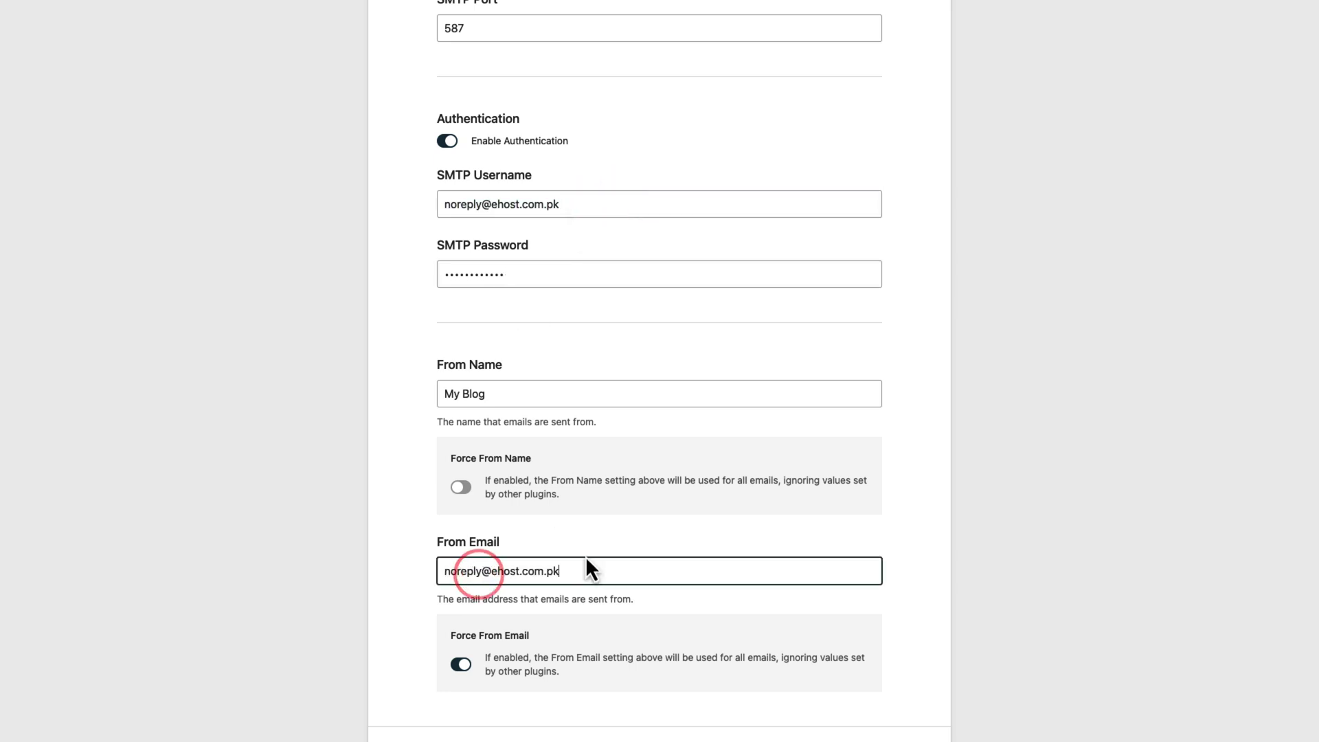
{"action": "scroll", "coordinate": [579, 553], "scroll_direction": "down", "scroll_amount": 1}
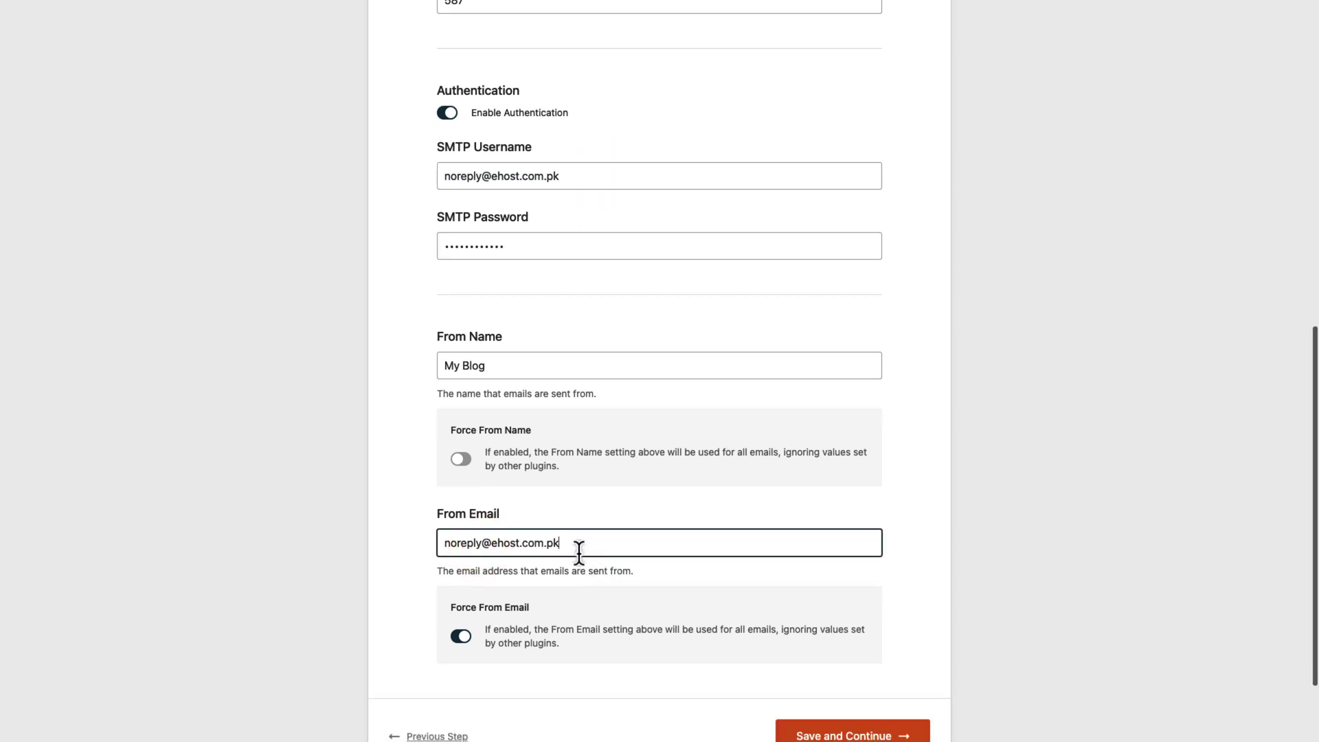
Set the From Name to eHostPK PVT LTD and save the mailer settings
{"action": "triple_click", "coordinate": [498, 368]}
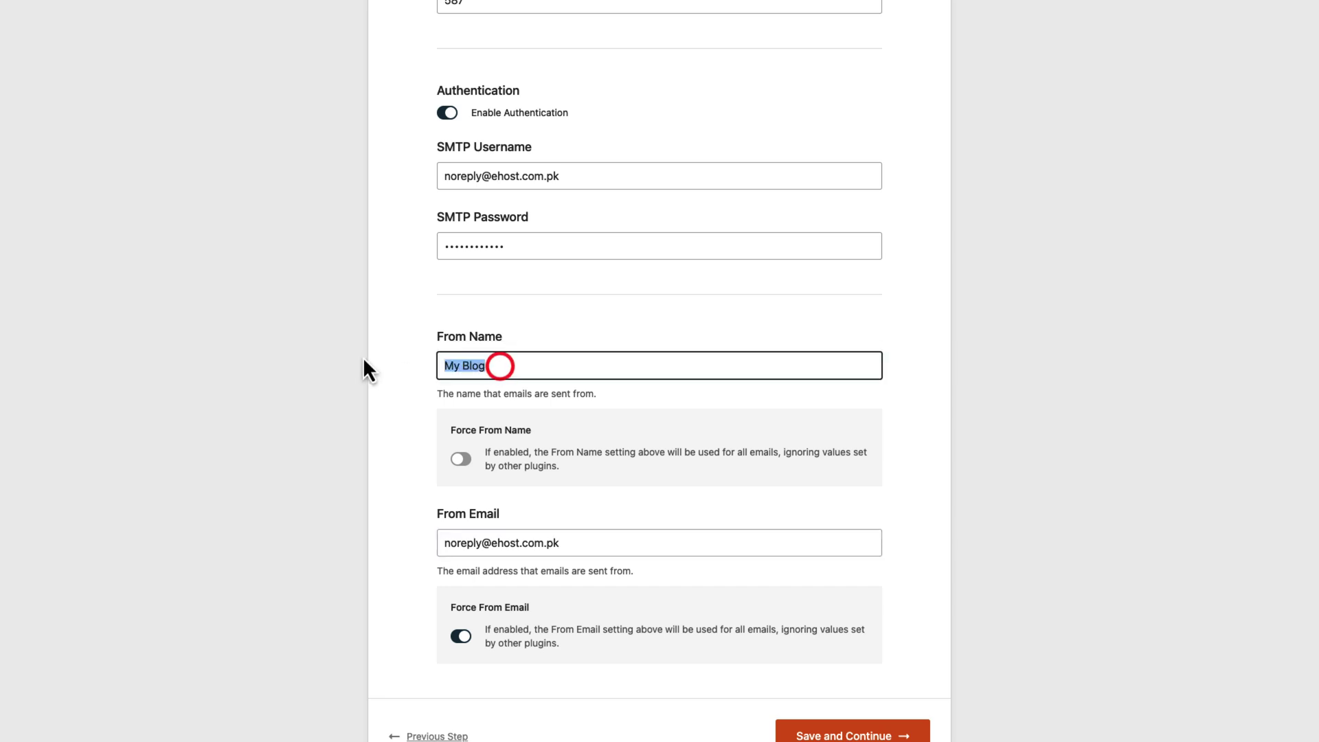
{"action": "type", "text": "eHostPK "}
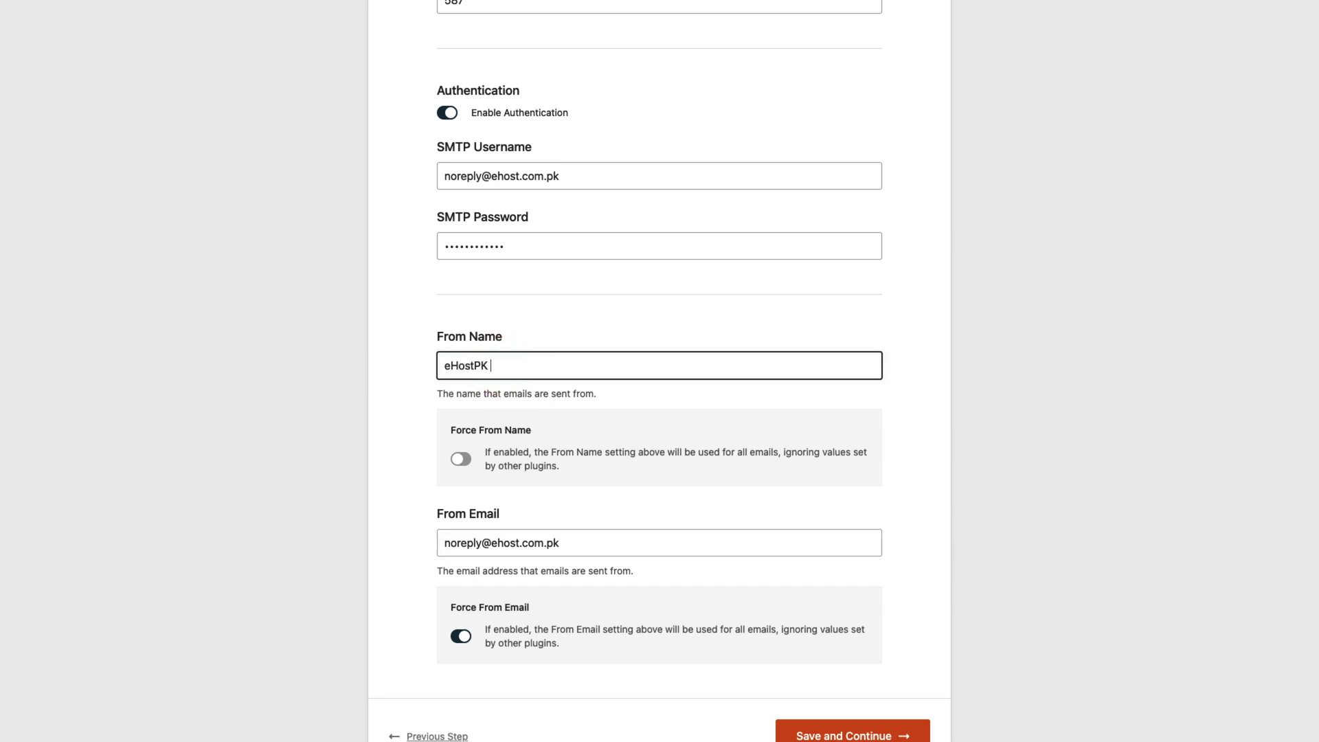
{"action": "type", "text": "PVT LTD"}
{"action": "scroll", "coordinate": [604, 401], "scroll_direction": "down", "scroll_amount": 2}
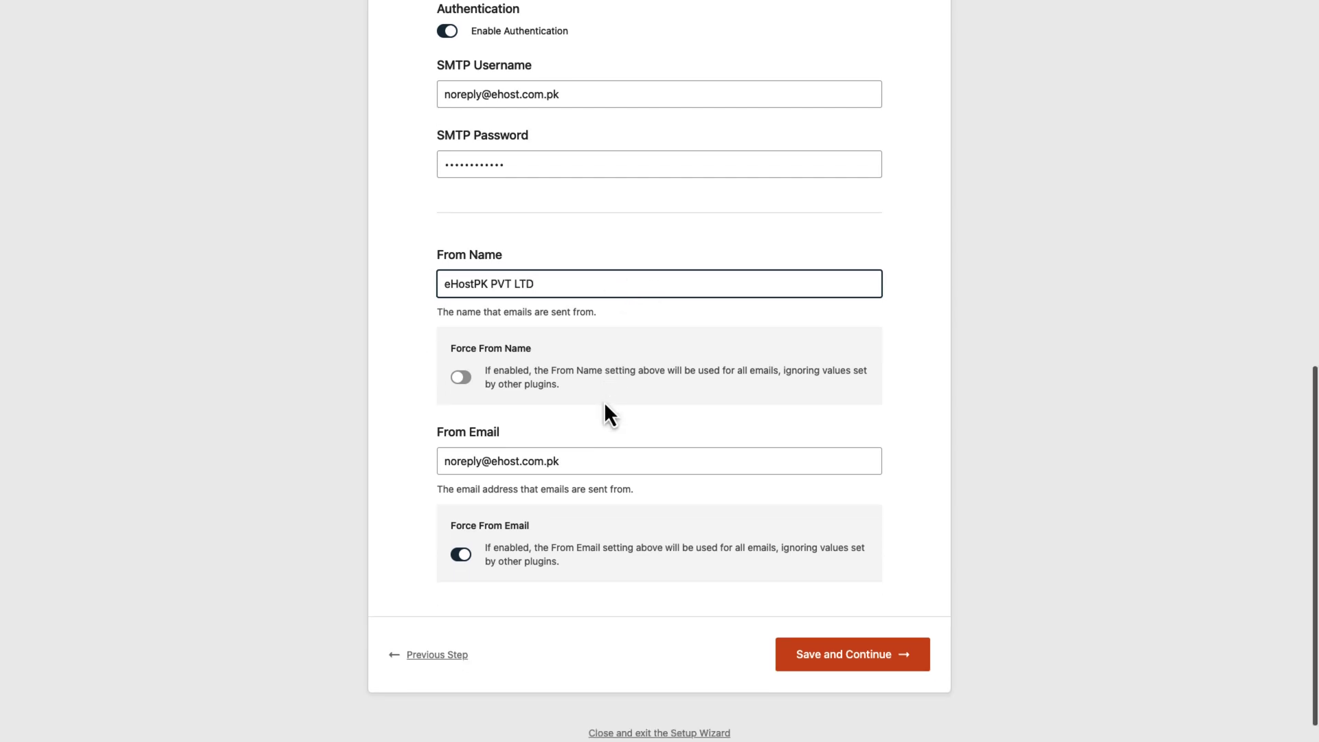
{"action": "left_click", "coordinate": [827, 654]}
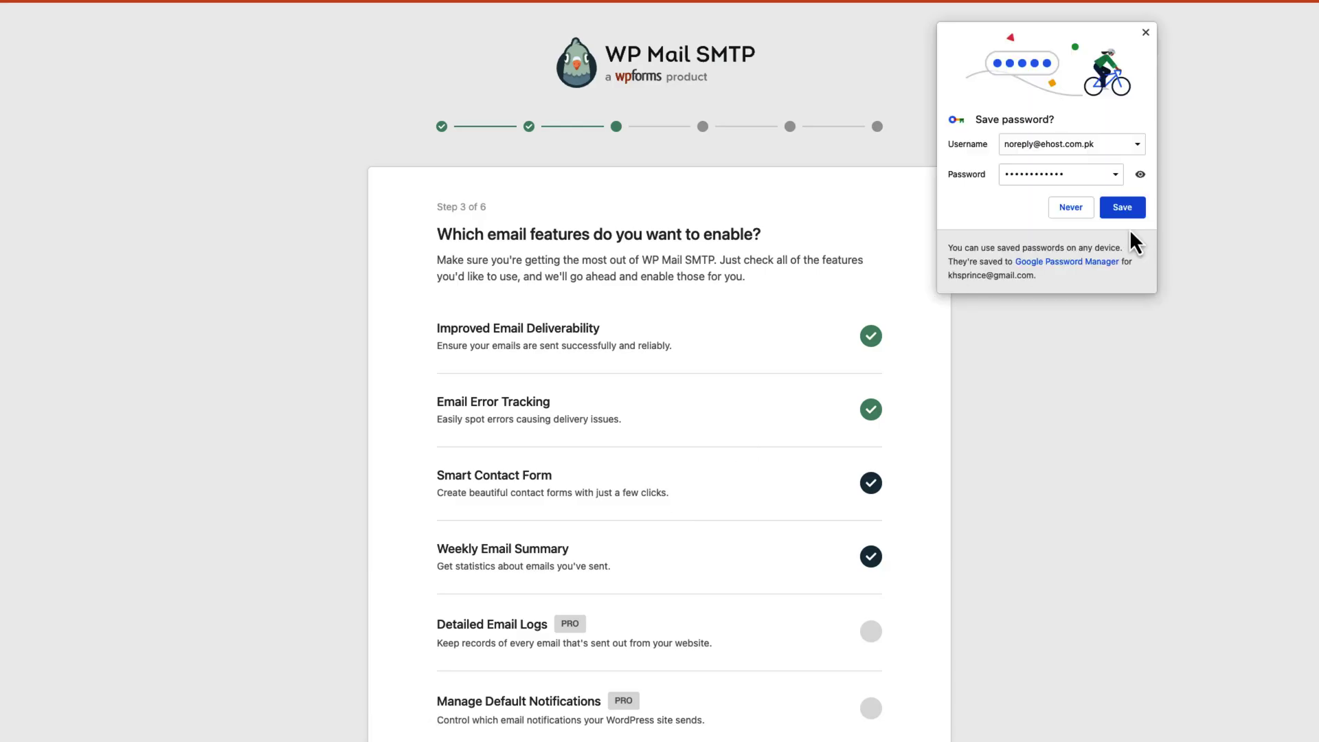
Decline storing the password in the browser and continue with the preselected email features
{"action": "left_click", "coordinate": [1066, 208]}
{"action": "scroll", "coordinate": [931, 353], "scroll_direction": "down", "scroll_amount": 3}
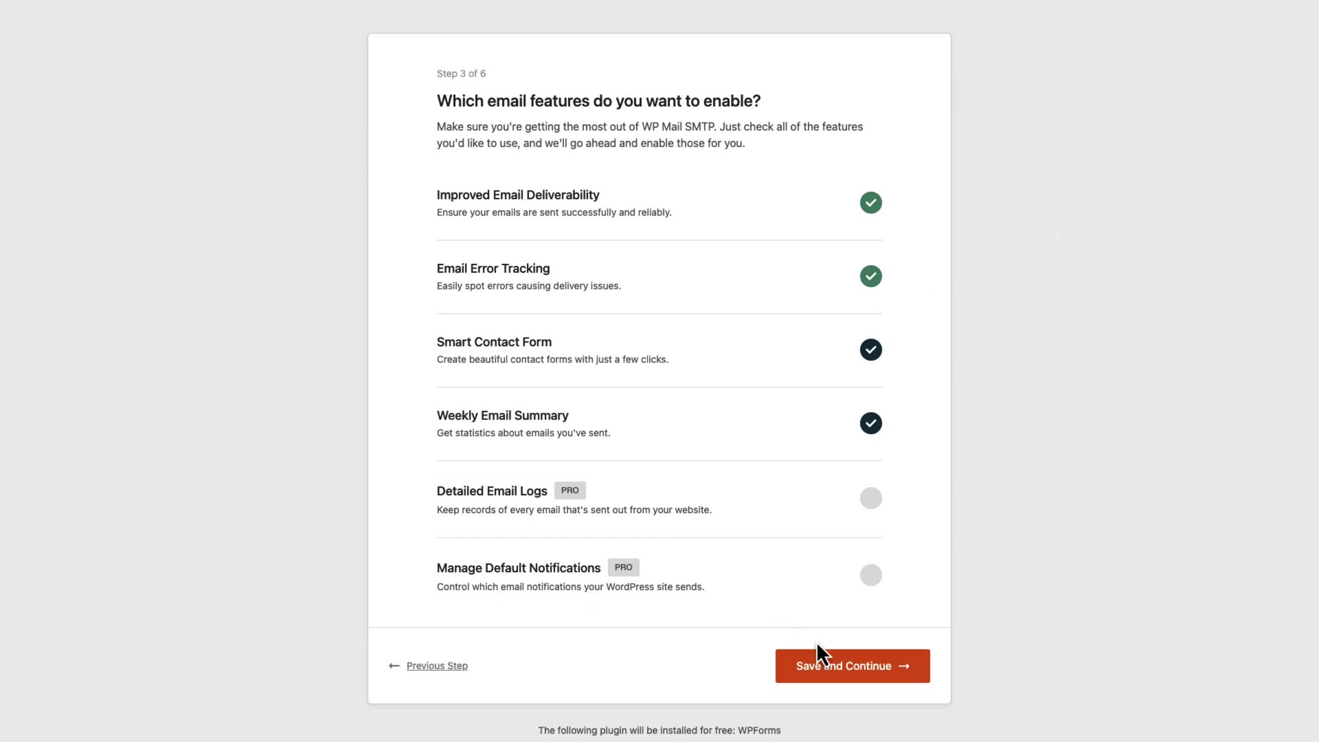
{"action": "left_click", "coordinate": [825, 661]}
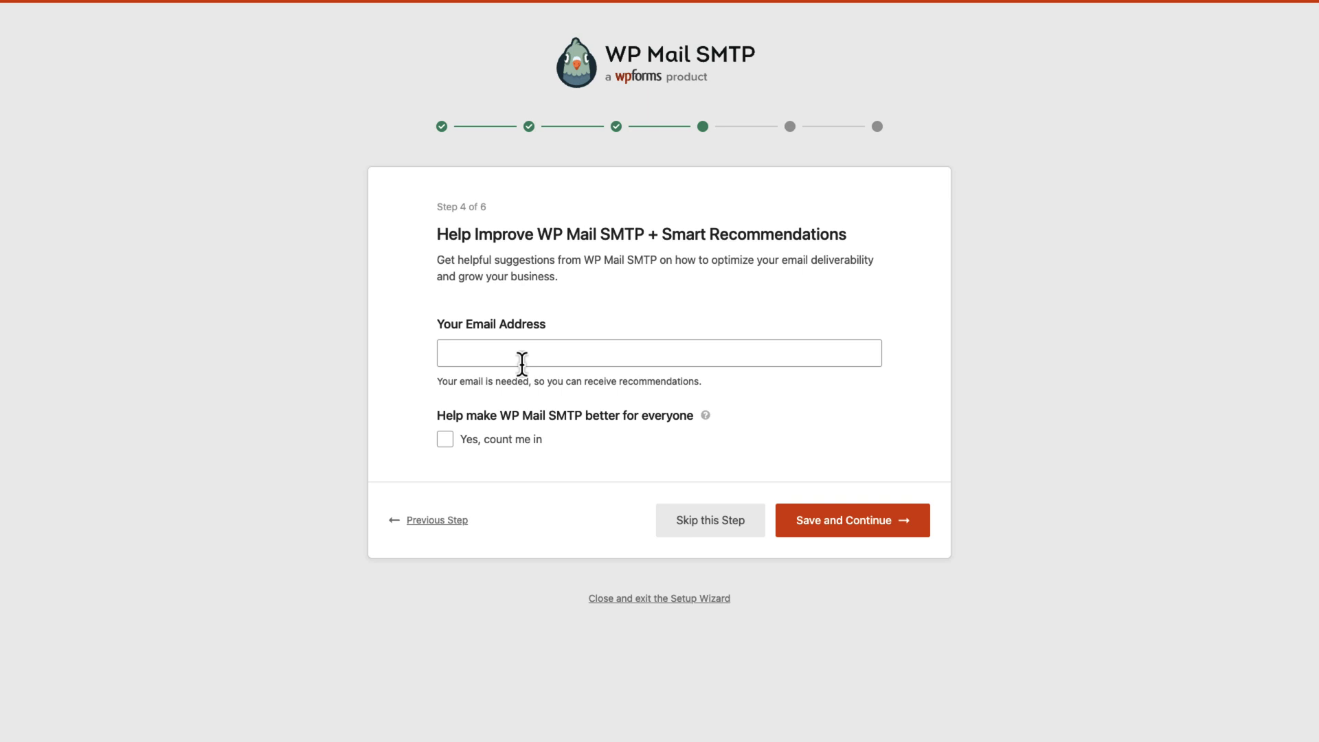
Skip the recommendations and license key steps of the wizard and start troubleshooting the test email
{"action": "left_click", "coordinate": [704, 522]}
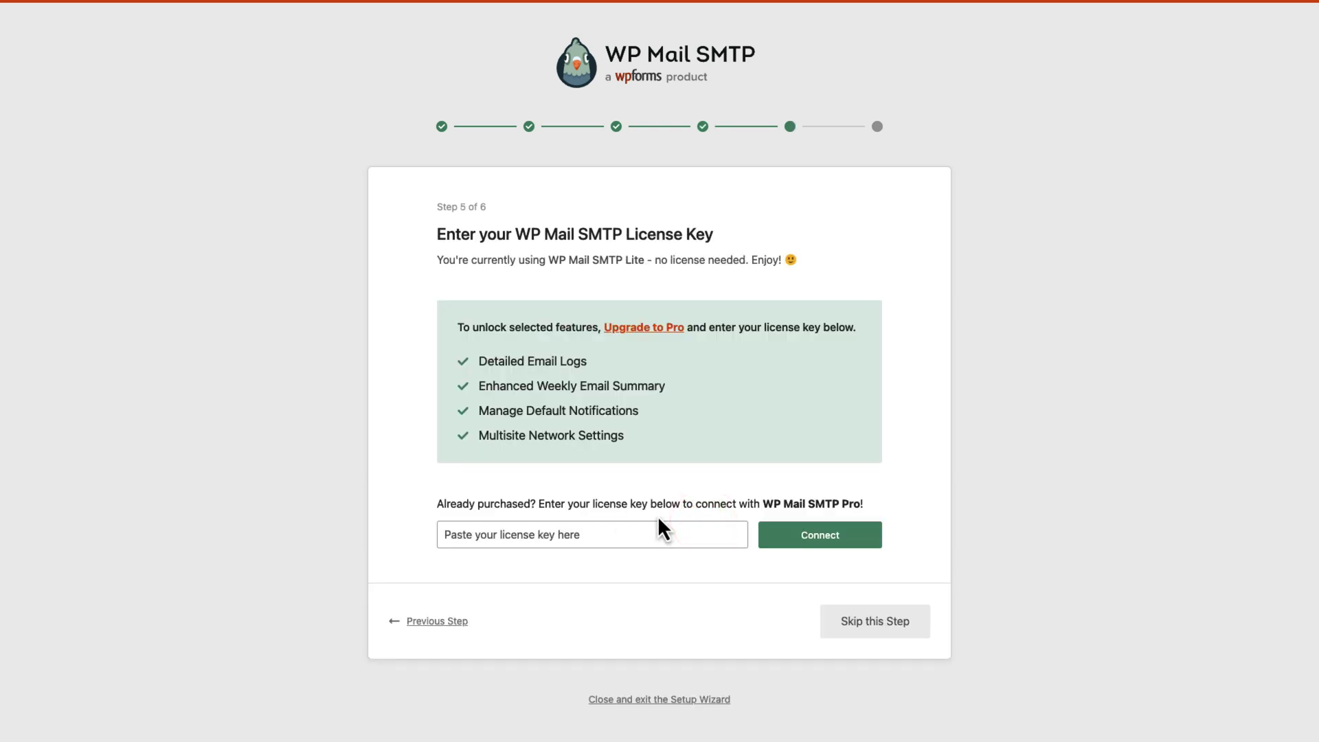
{"action": "left_click", "coordinate": [860, 622]}
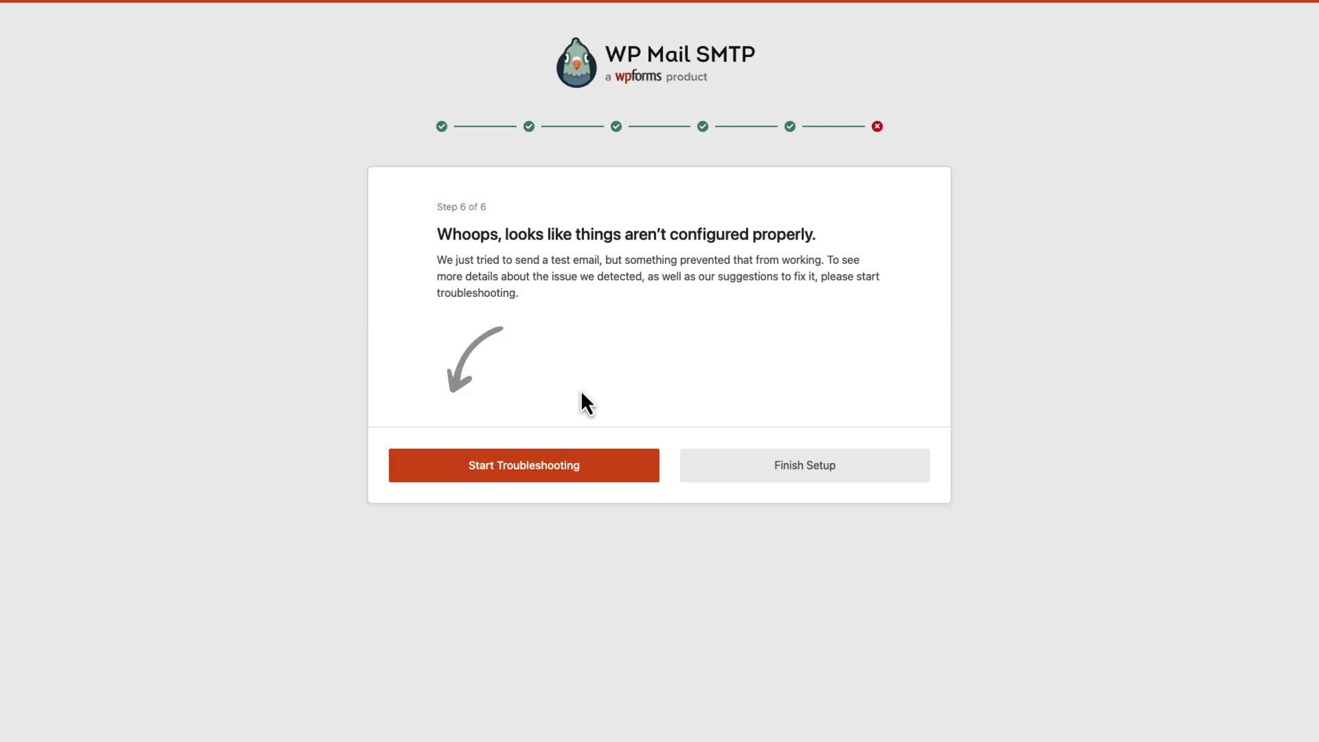
{"action": "left_click", "coordinate": [514, 470]}
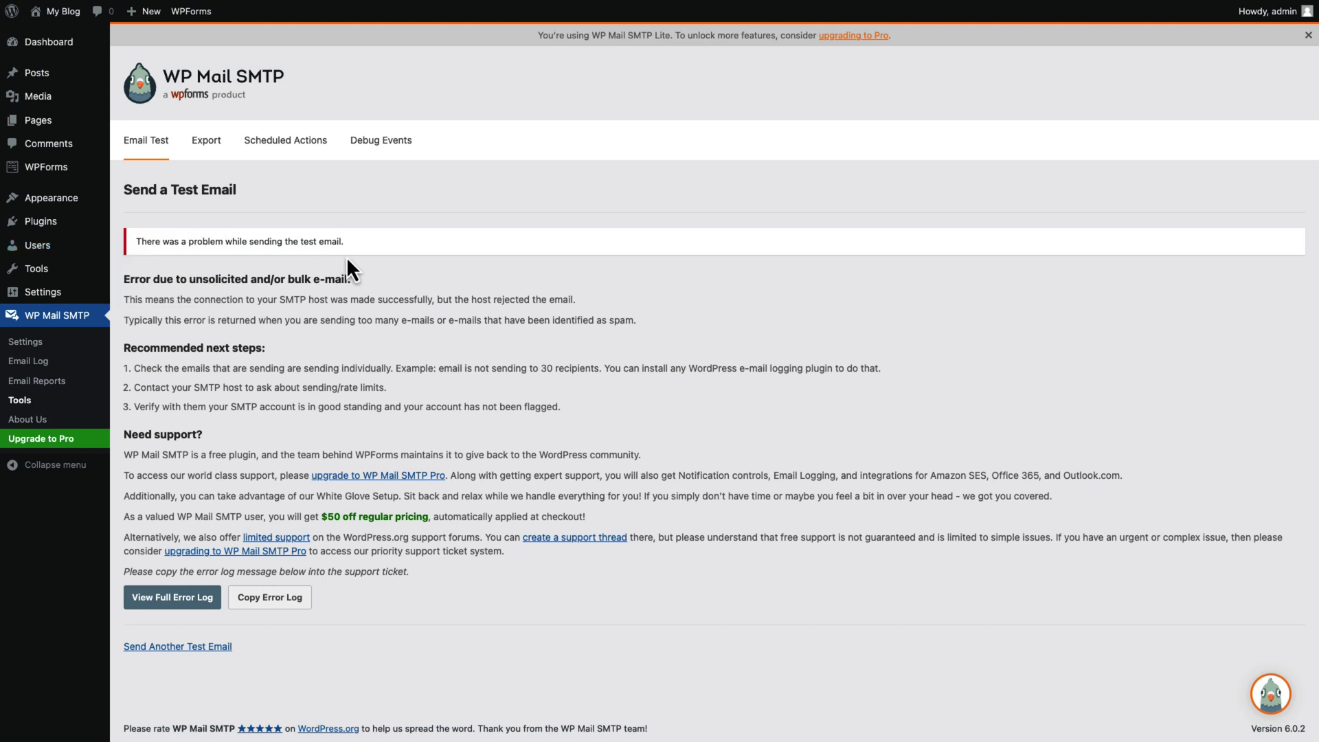
Change the SMTP host to ehost.com.pk in the WP Mail SMTP general settings and save them
{"action": "left_click", "coordinate": [33, 341]}
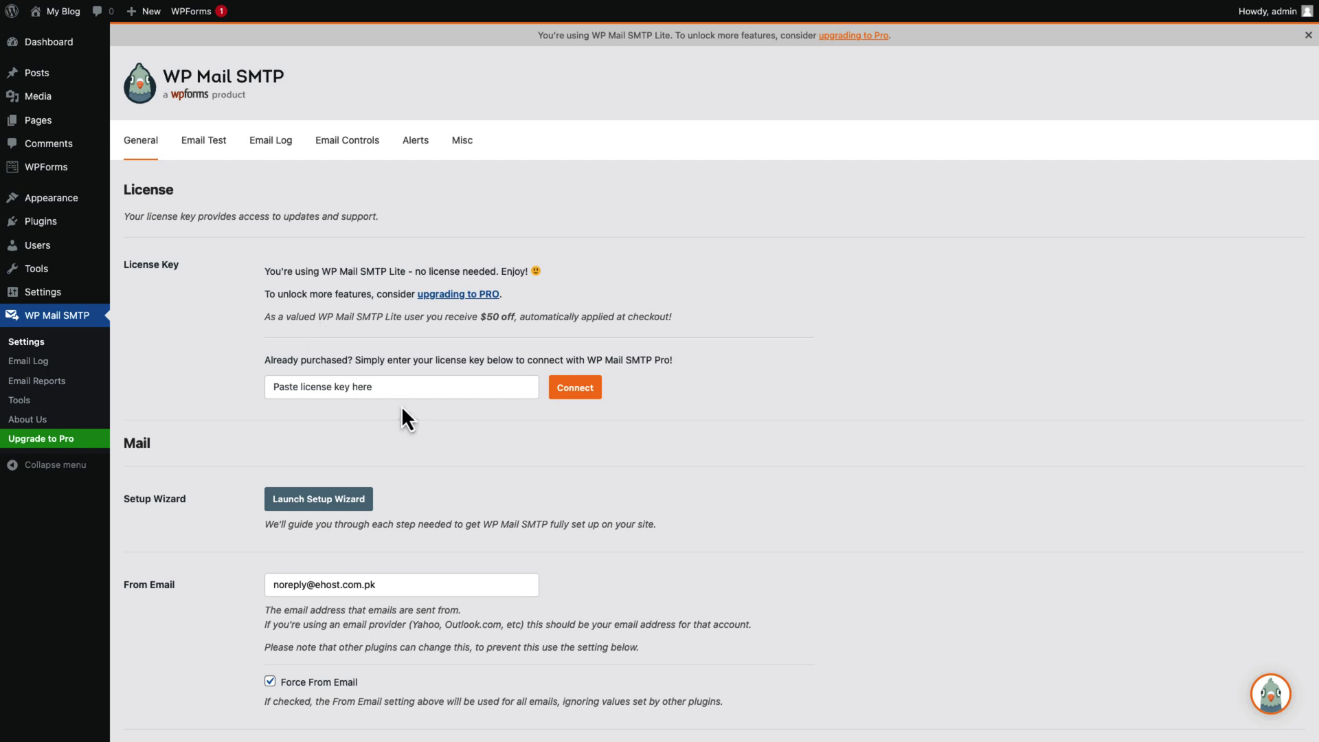
{"action": "scroll", "coordinate": [403, 412], "scroll_direction": "down", "scroll_amount": 2}
{"action": "scroll", "coordinate": [403, 407], "scroll_direction": "down", "scroll_amount": 5}
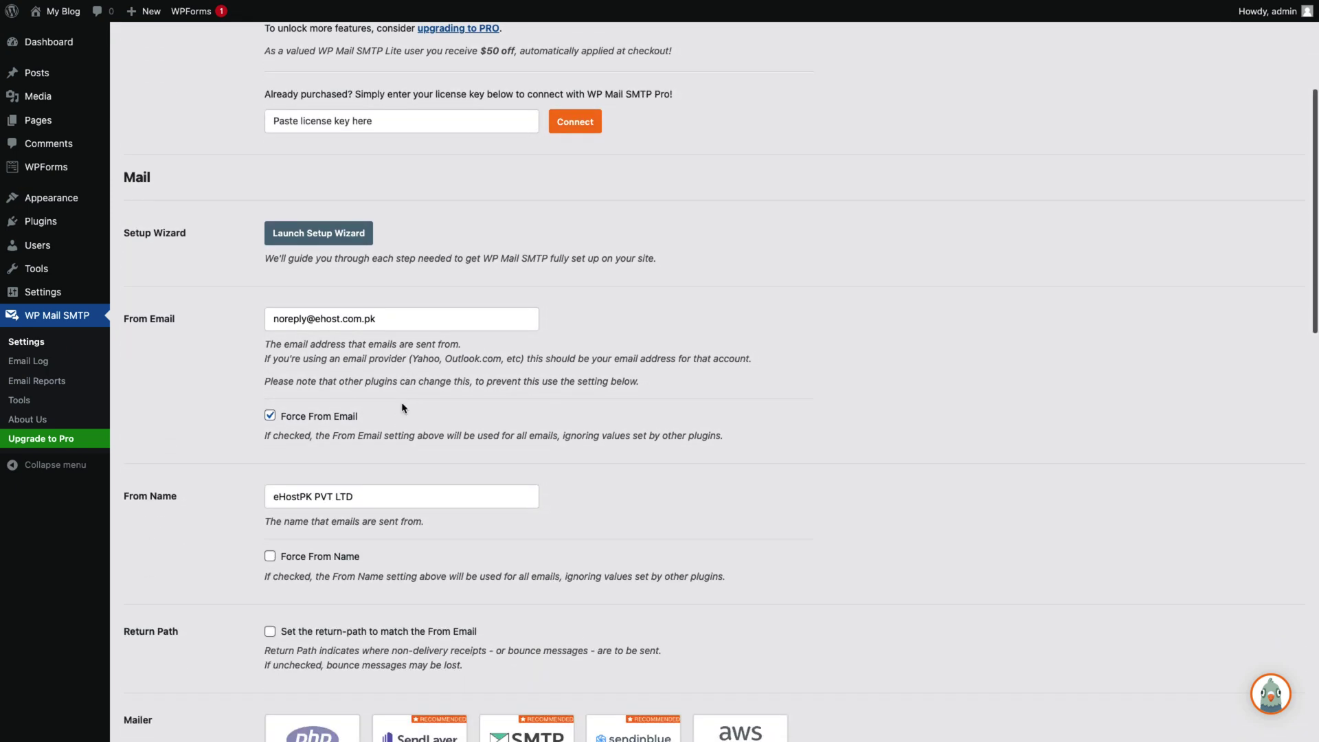
{"action": "scroll", "coordinate": [403, 408], "scroll_direction": "down", "scroll_amount": 7}
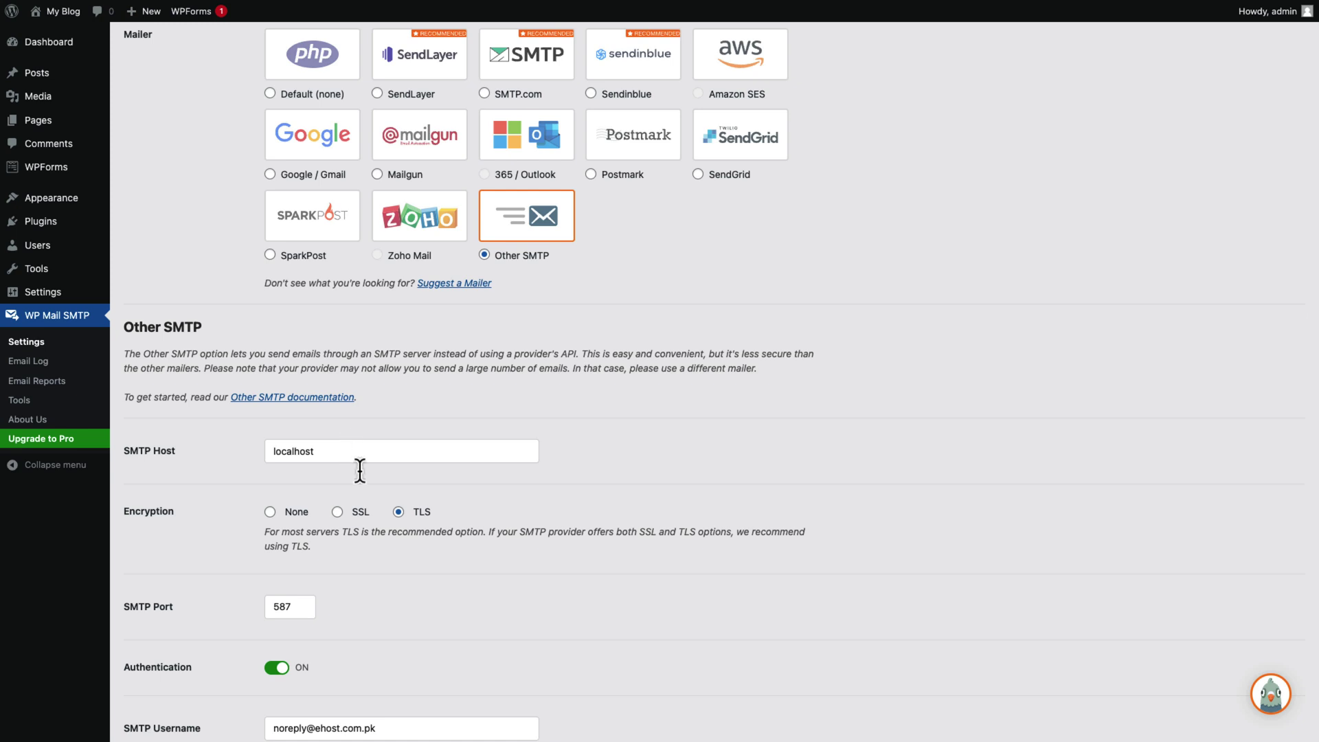
{"action": "left_click_drag", "start_coordinate": [382, 726], "coordinate": [318, 726]}
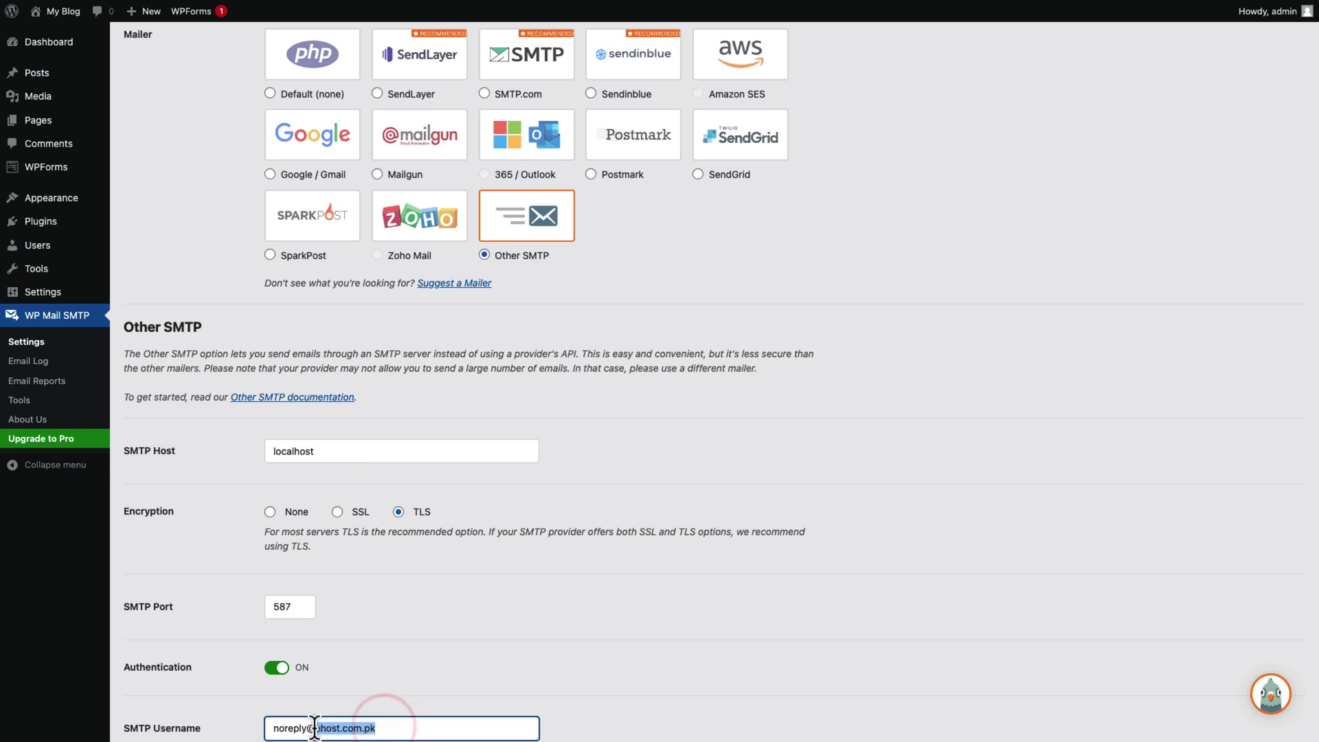
{"action": "double_click", "coordinate": [330, 459]}
{"action": "type", "text": "ehost.com.pk"}
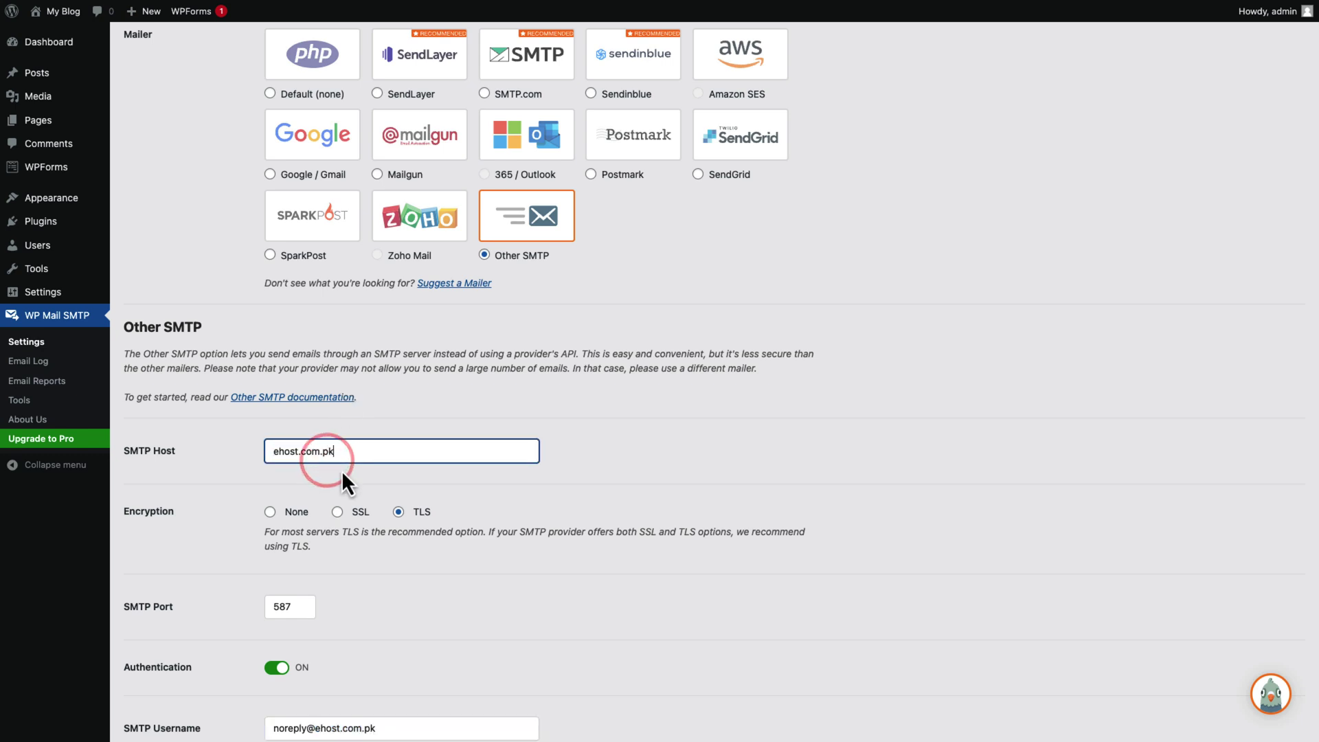
{"action": "scroll", "coordinate": [385, 509], "scroll_direction": "down", "scroll_amount": 5}
{"action": "left_click", "coordinate": [187, 543]}
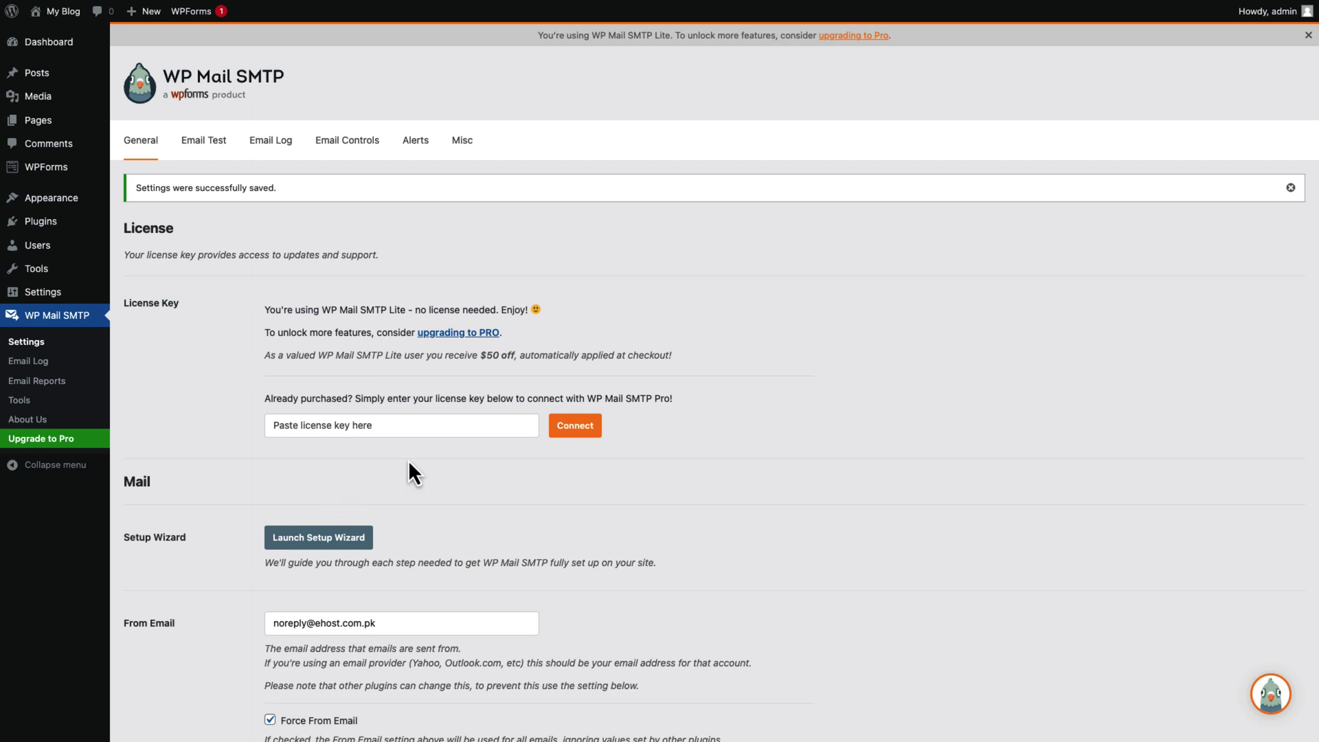
Send an HTML test email to the prefilled recipient address from WP Mail SMTP
{"action": "left_click", "coordinate": [201, 140]}
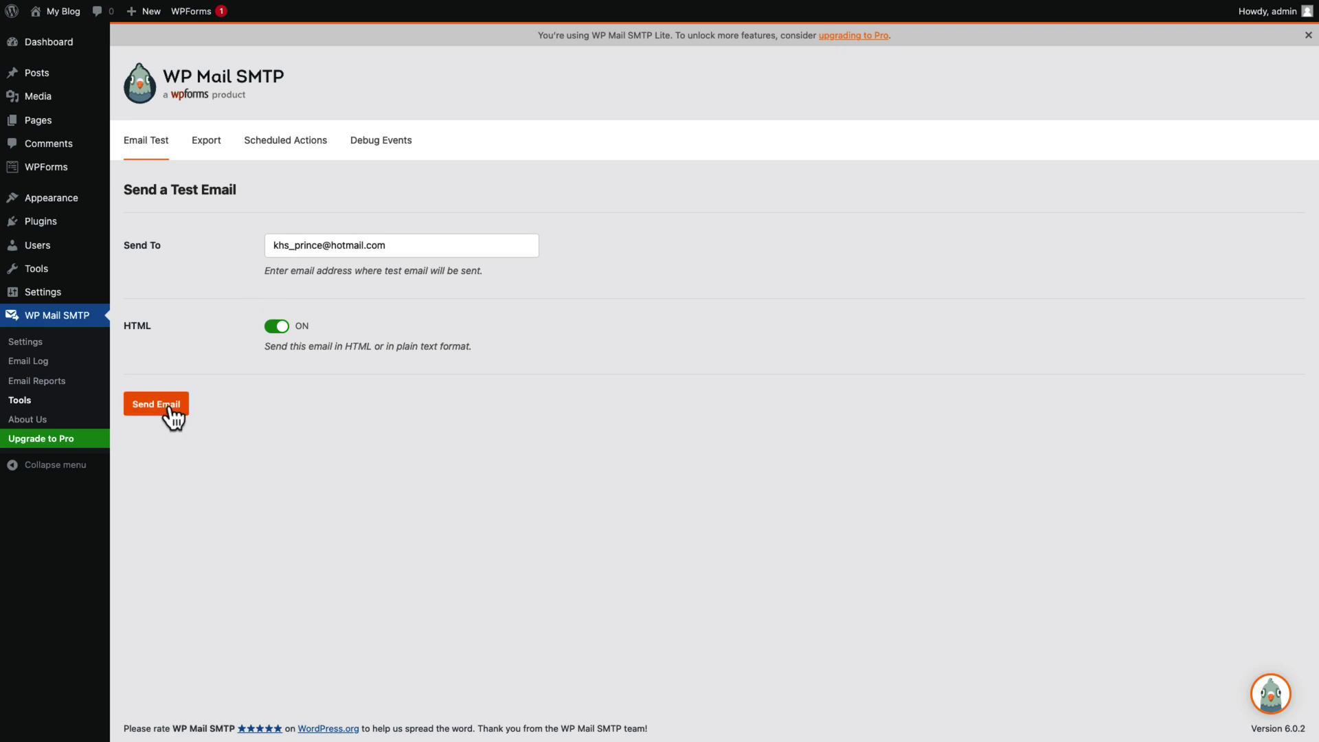
{"action": "left_click", "coordinate": [170, 405]}
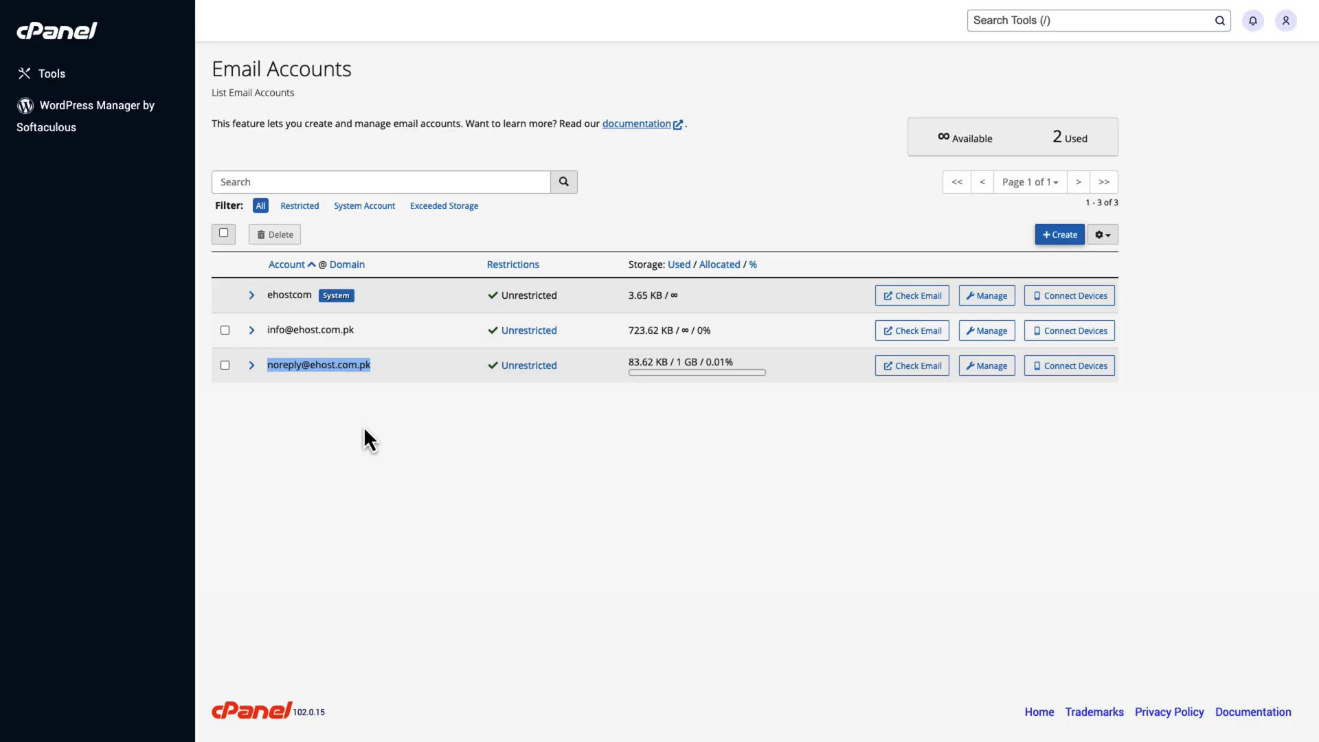
Find the Zone Editor through the tool search and open the DNS zone records of ehost.com.pk for management
{"action": "left_click", "coordinate": [59, 42]}
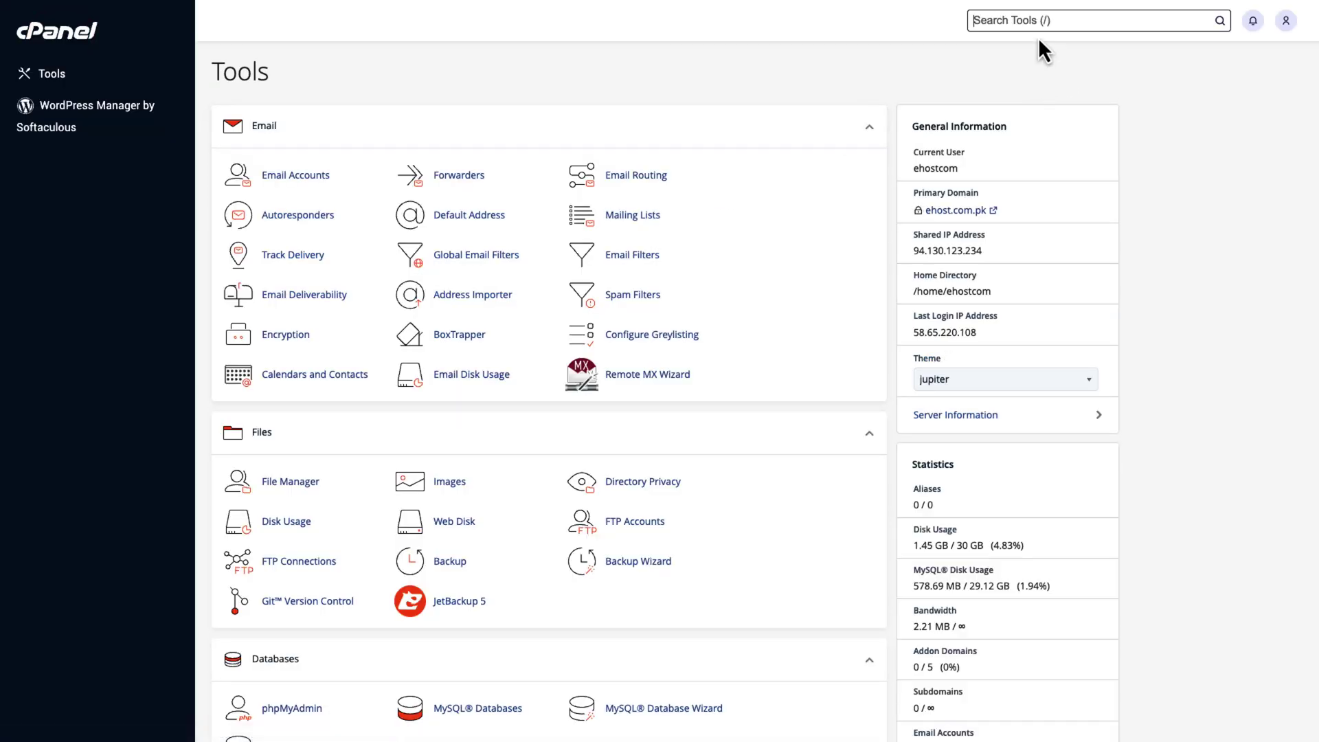
{"action": "left_click", "coordinate": [1025, 21]}
{"action": "type", "text": "zone"}
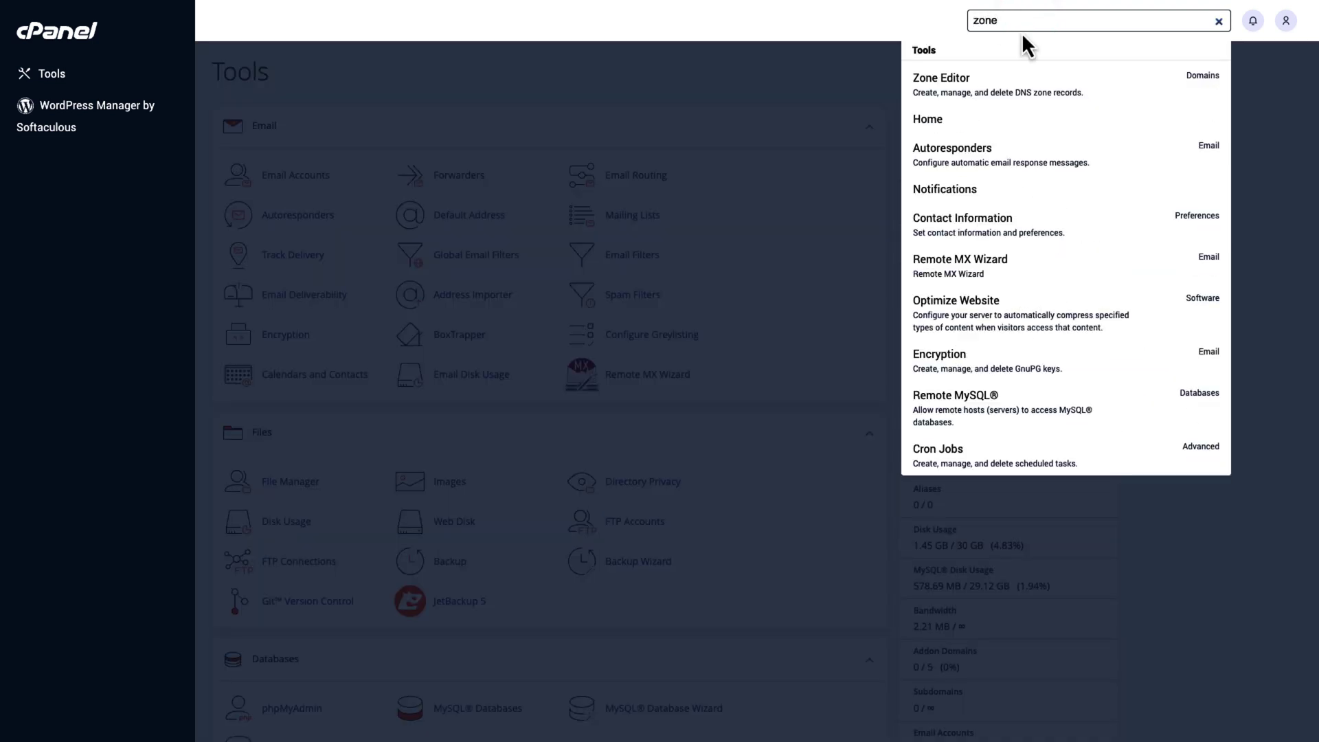
{"action": "left_click", "coordinate": [981, 86]}
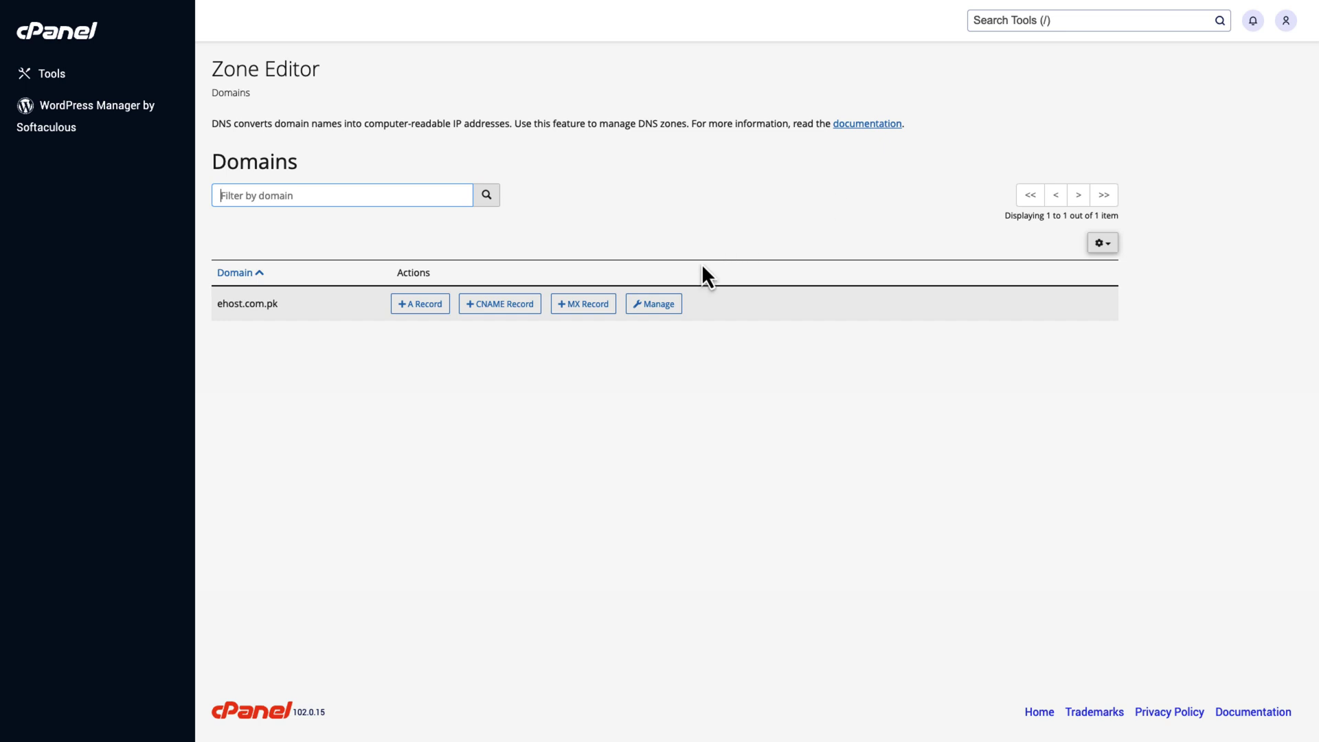
{"action": "left_click", "coordinate": [660, 303]}
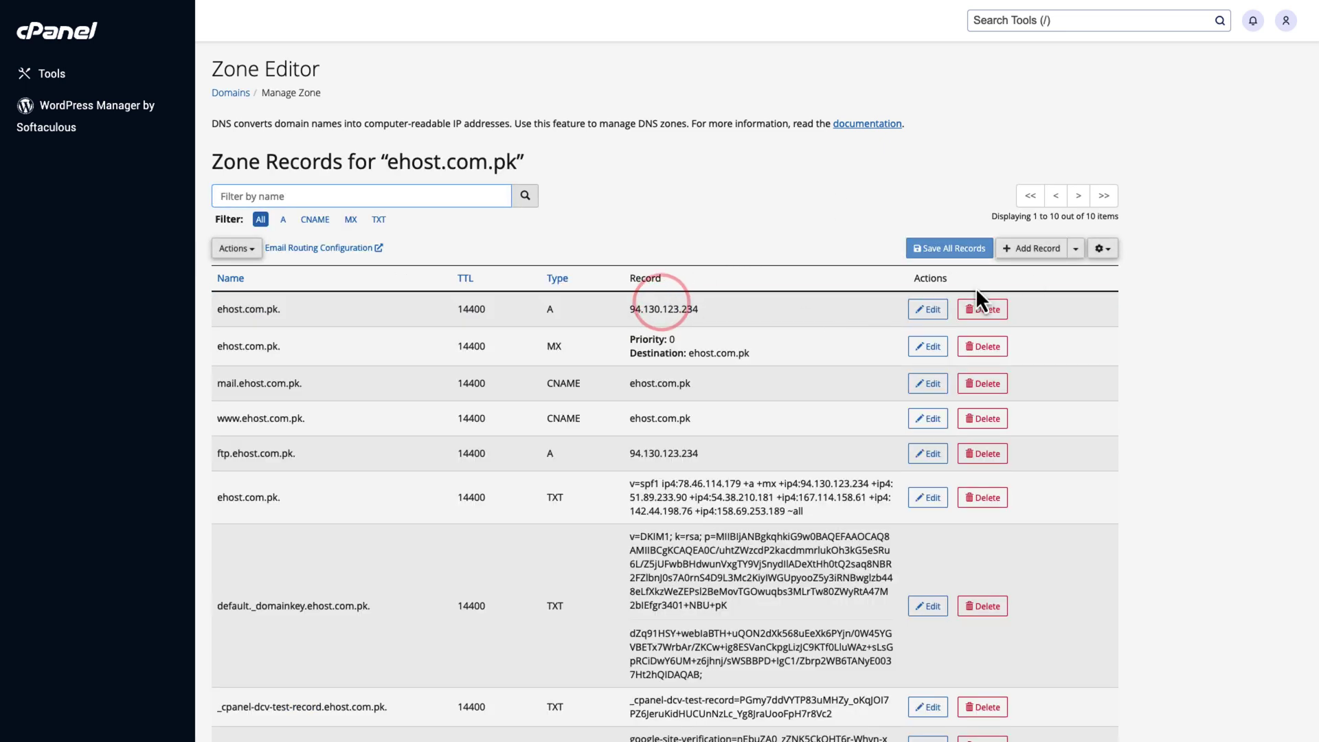
Add a DMARC record with the policy None to the ehost.com.pk zone and save the record
{"action": "left_click", "coordinate": [1076, 250]}
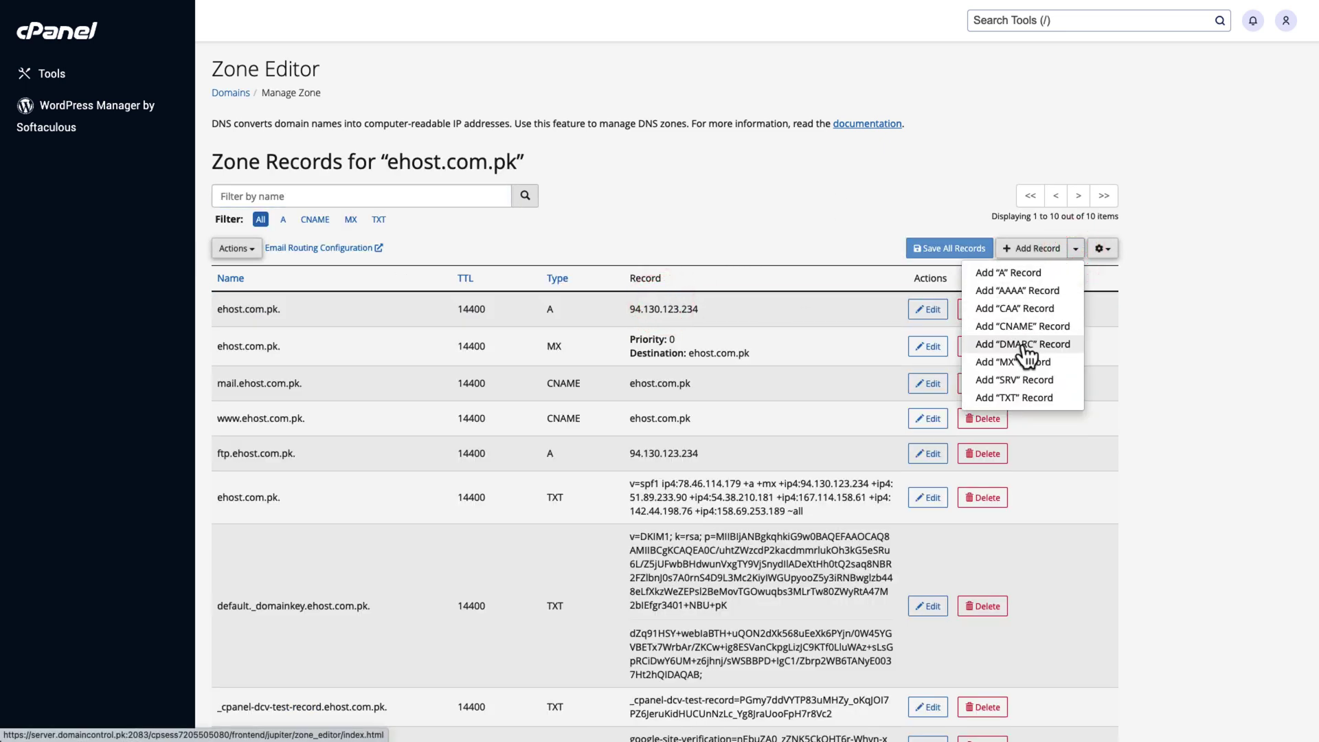
{"action": "left_click", "coordinate": [1075, 252]}
{"action": "left_click", "coordinate": [1076, 251]}
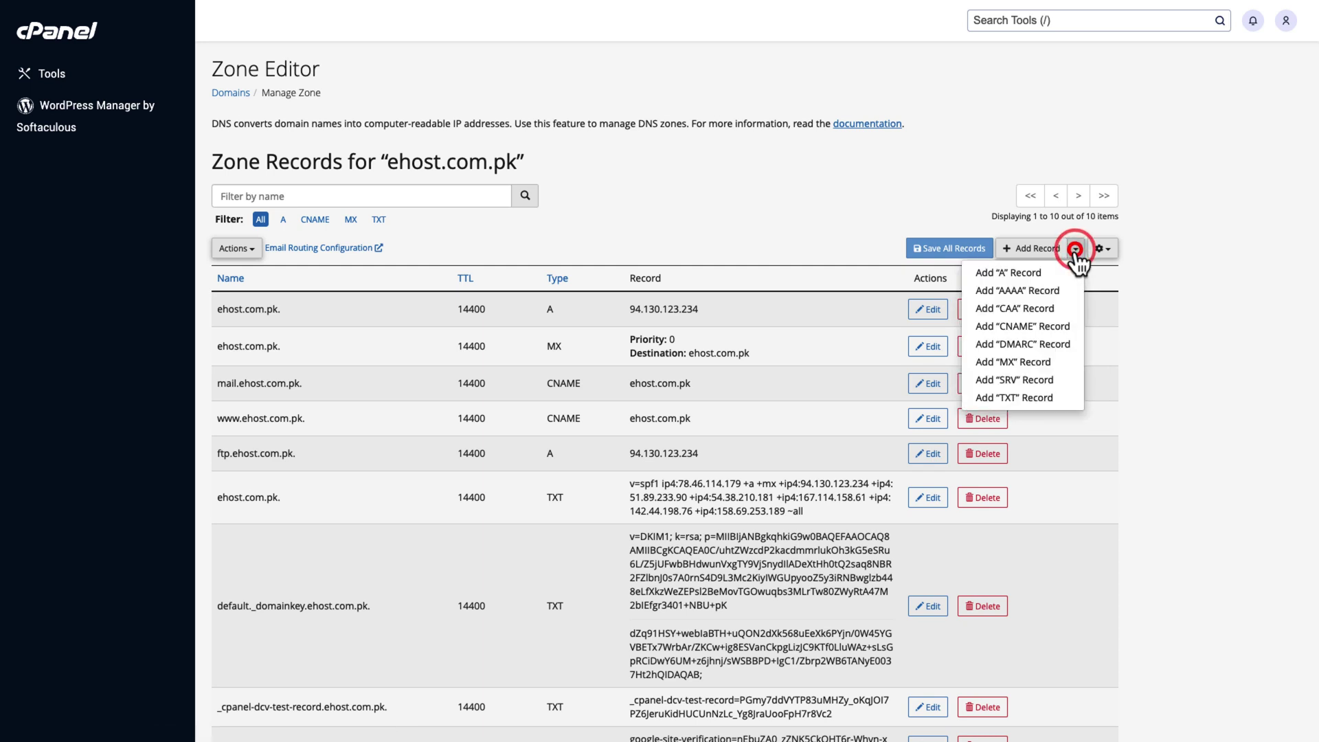
{"action": "left_click", "coordinate": [1026, 345]}
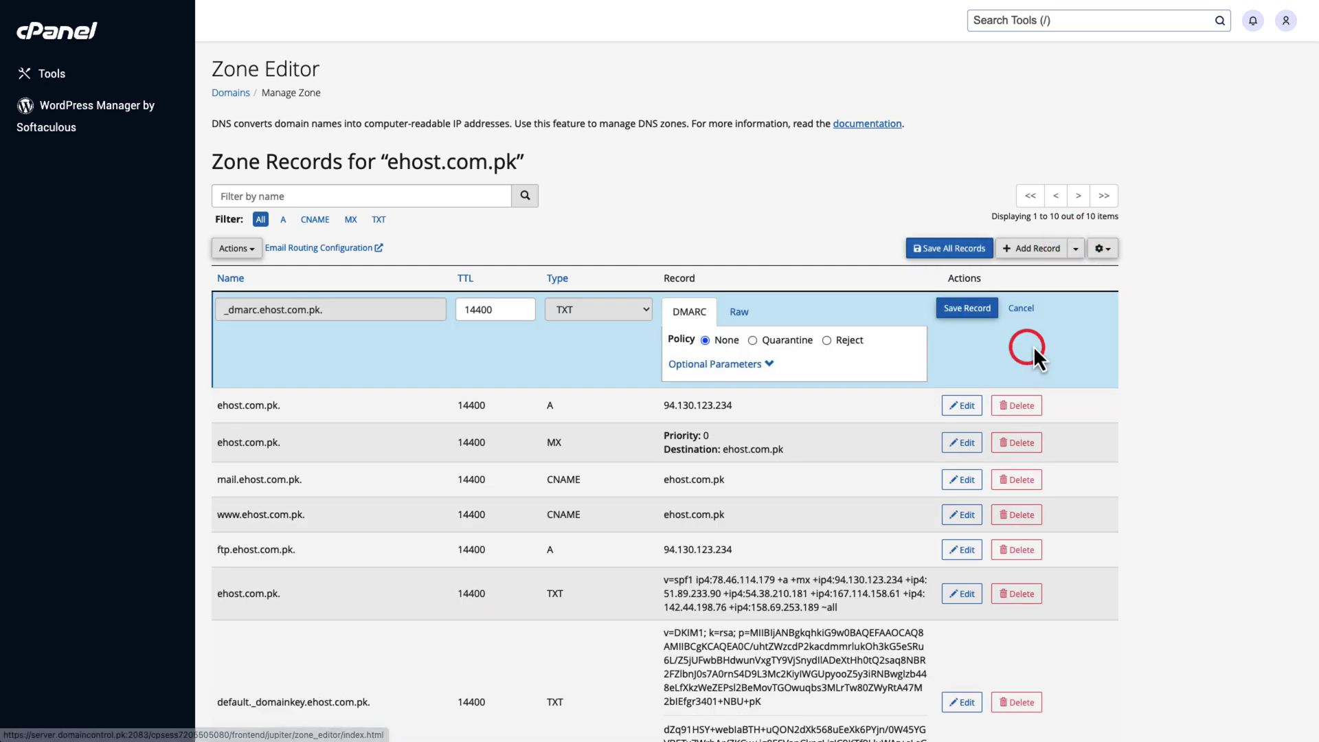
{"action": "left_click", "coordinate": [964, 310]}
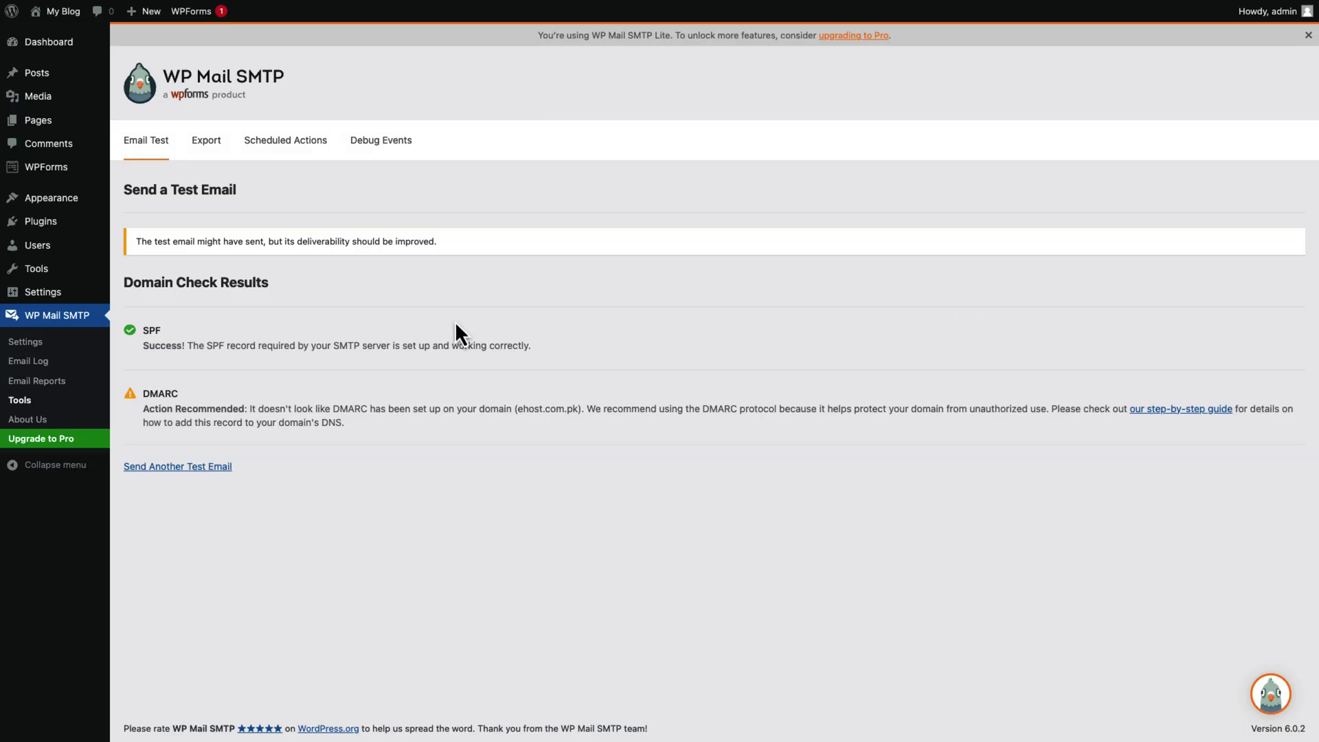
Switch to WP Mail SMTP in WordPress and send another HTML test email to the prefilled recipient address
{"action": "left_click", "coordinate": [178, 467]}
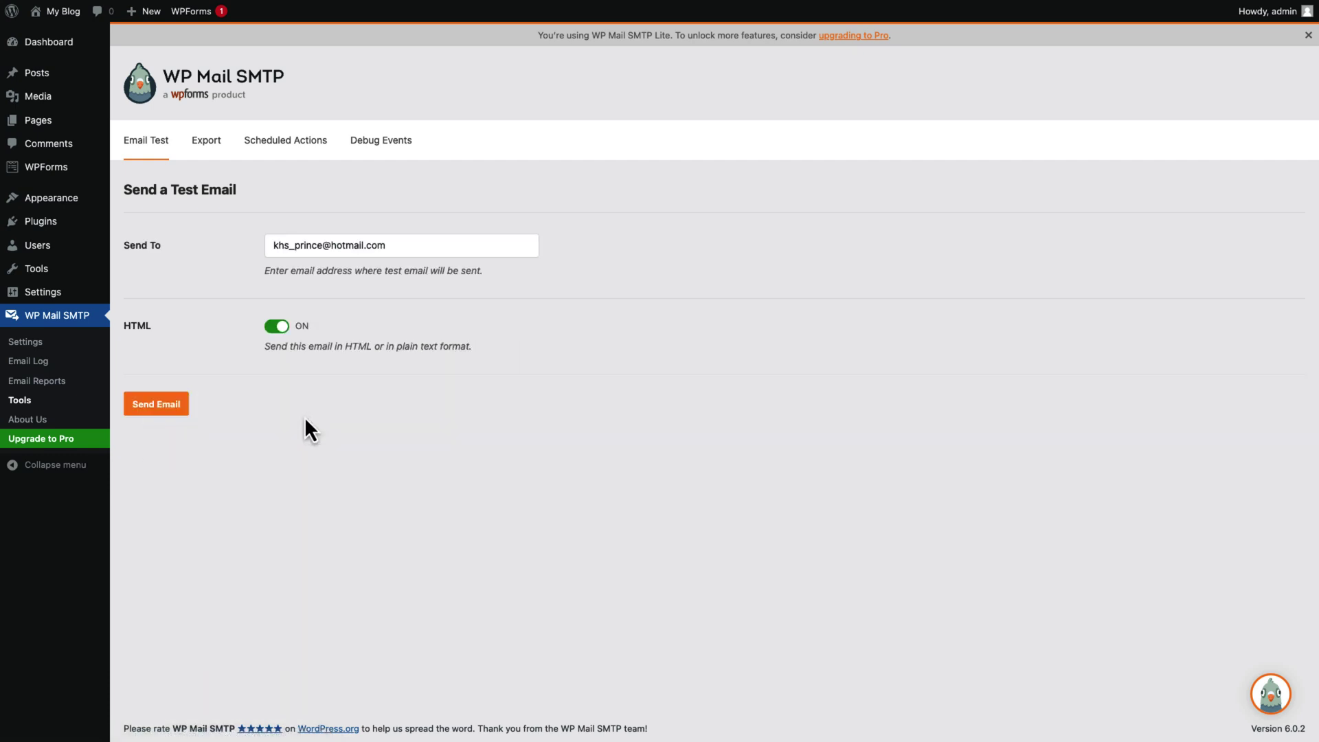
{"action": "left_click", "coordinate": [174, 407]}
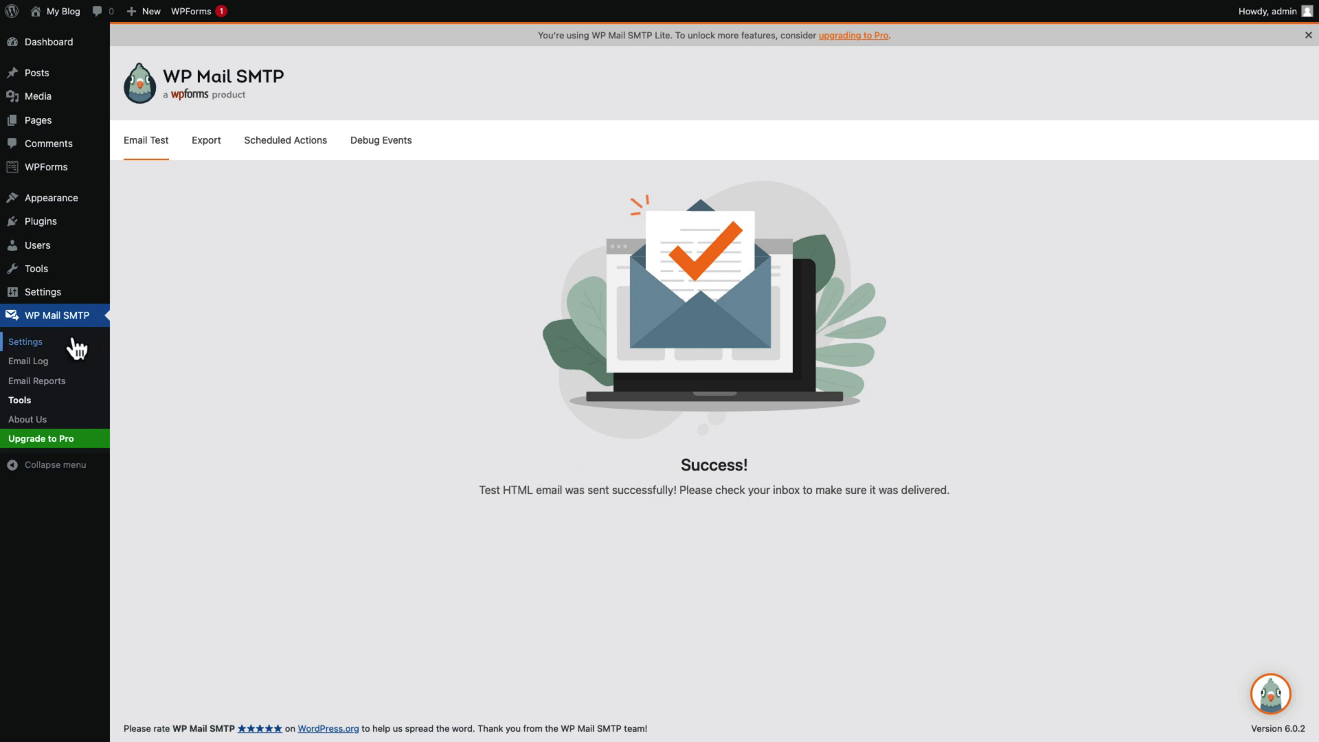
Review the WP Mail SMTP general settings, from the sender email, sender name and mailer to the SMTP host, encryption, port and authentication
{"action": "left_click", "coordinate": [45, 343]}
{"action": "scroll", "coordinate": [275, 292], "scroll_direction": "down", "scroll_amount": 5}
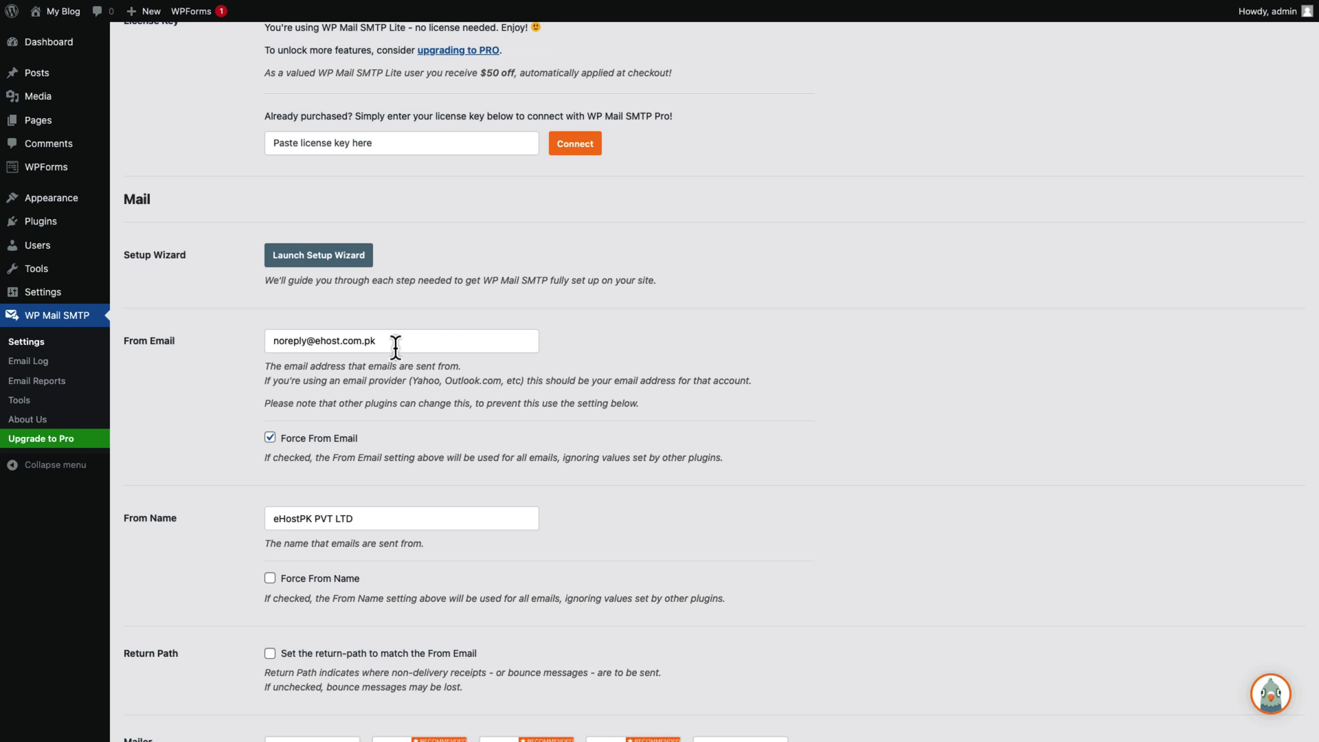
{"action": "scroll", "coordinate": [406, 343], "scroll_direction": "down", "scroll_amount": 2}
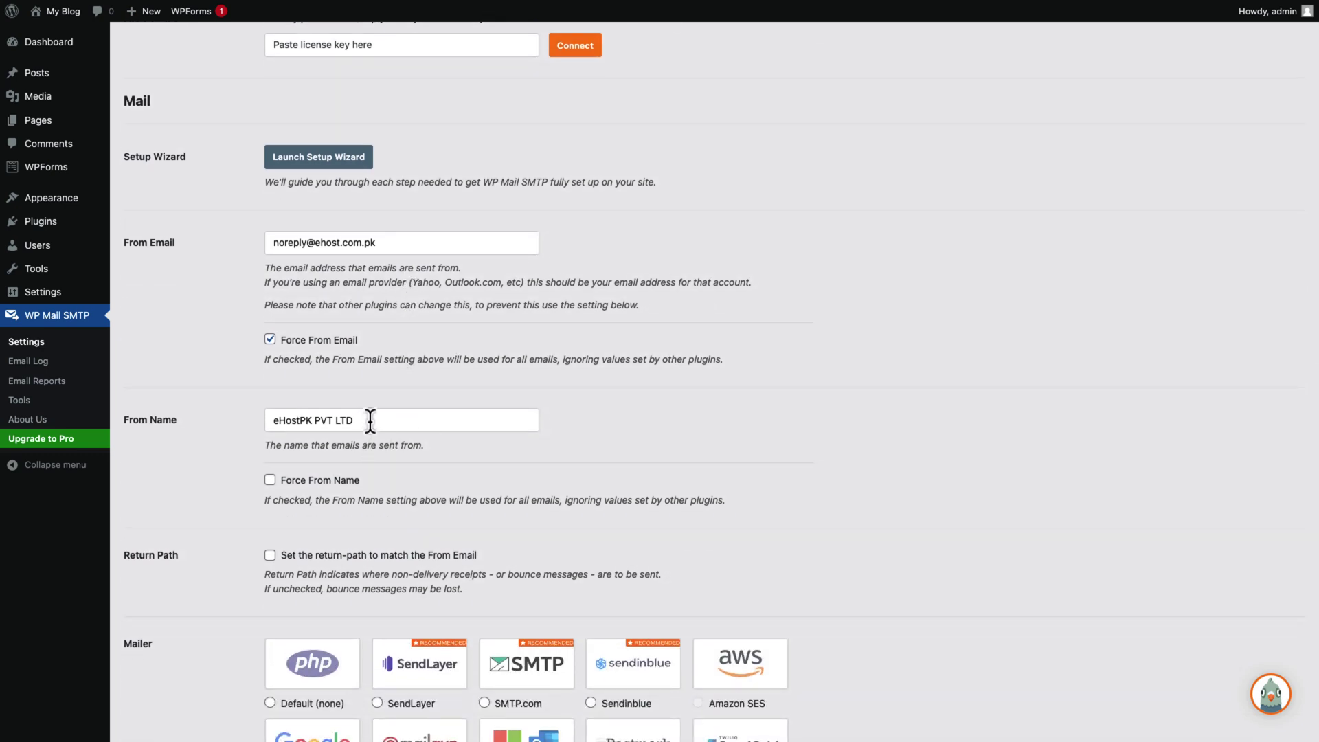
{"action": "scroll", "coordinate": [369, 422], "scroll_direction": "down", "scroll_amount": 3}
{"action": "scroll", "coordinate": [430, 393], "scroll_direction": "down", "scroll_amount": 9}
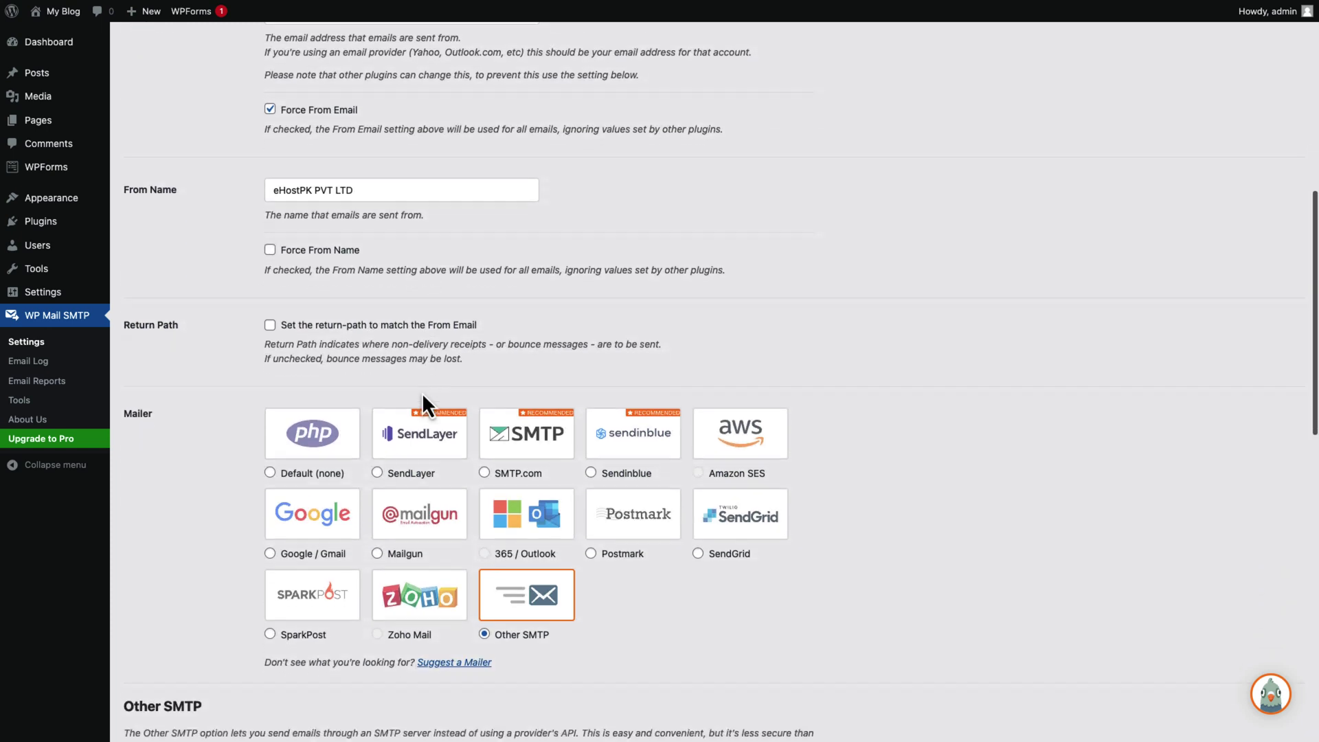
{"action": "scroll", "coordinate": [421, 391], "scroll_direction": "down", "scroll_amount": 2}
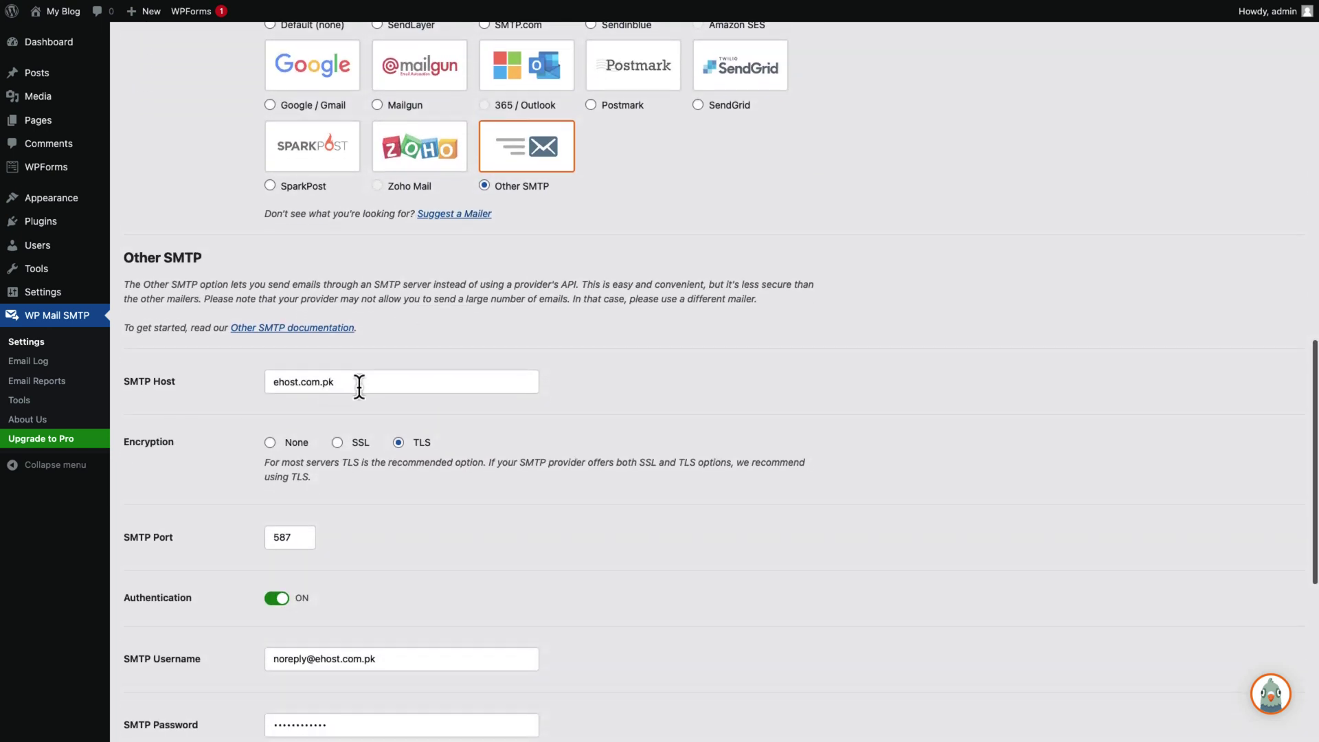
{"action": "scroll", "coordinate": [378, 387], "scroll_direction": "down", "scroll_amount": 2}
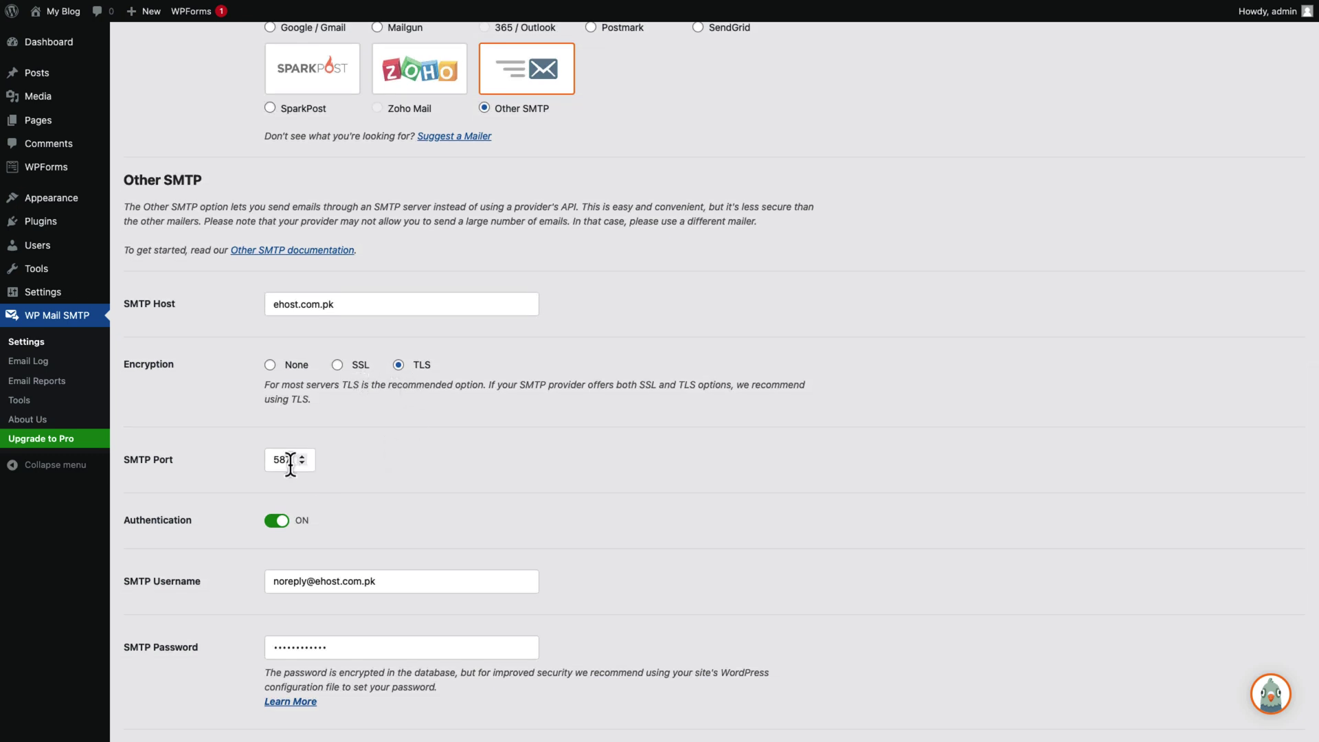
{"action": "scroll", "coordinate": [395, 457], "scroll_direction": "down", "scroll_amount": 2}
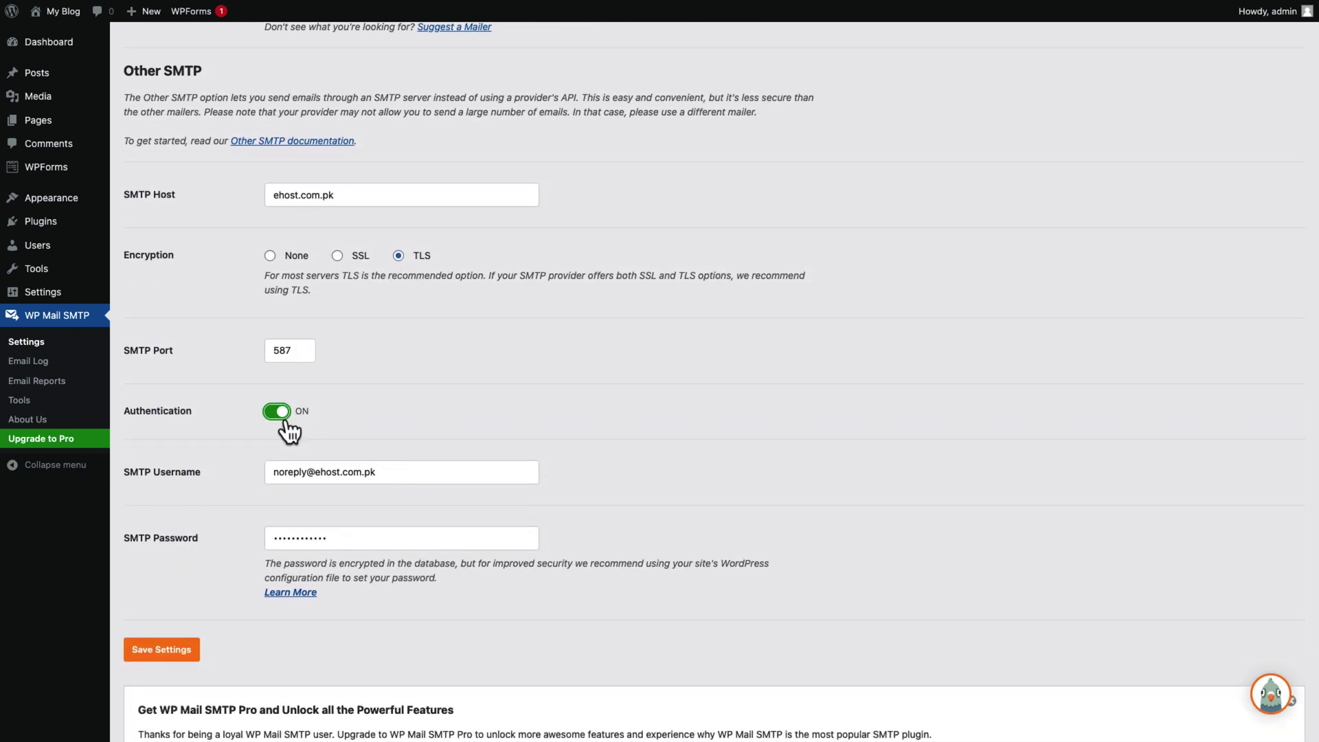